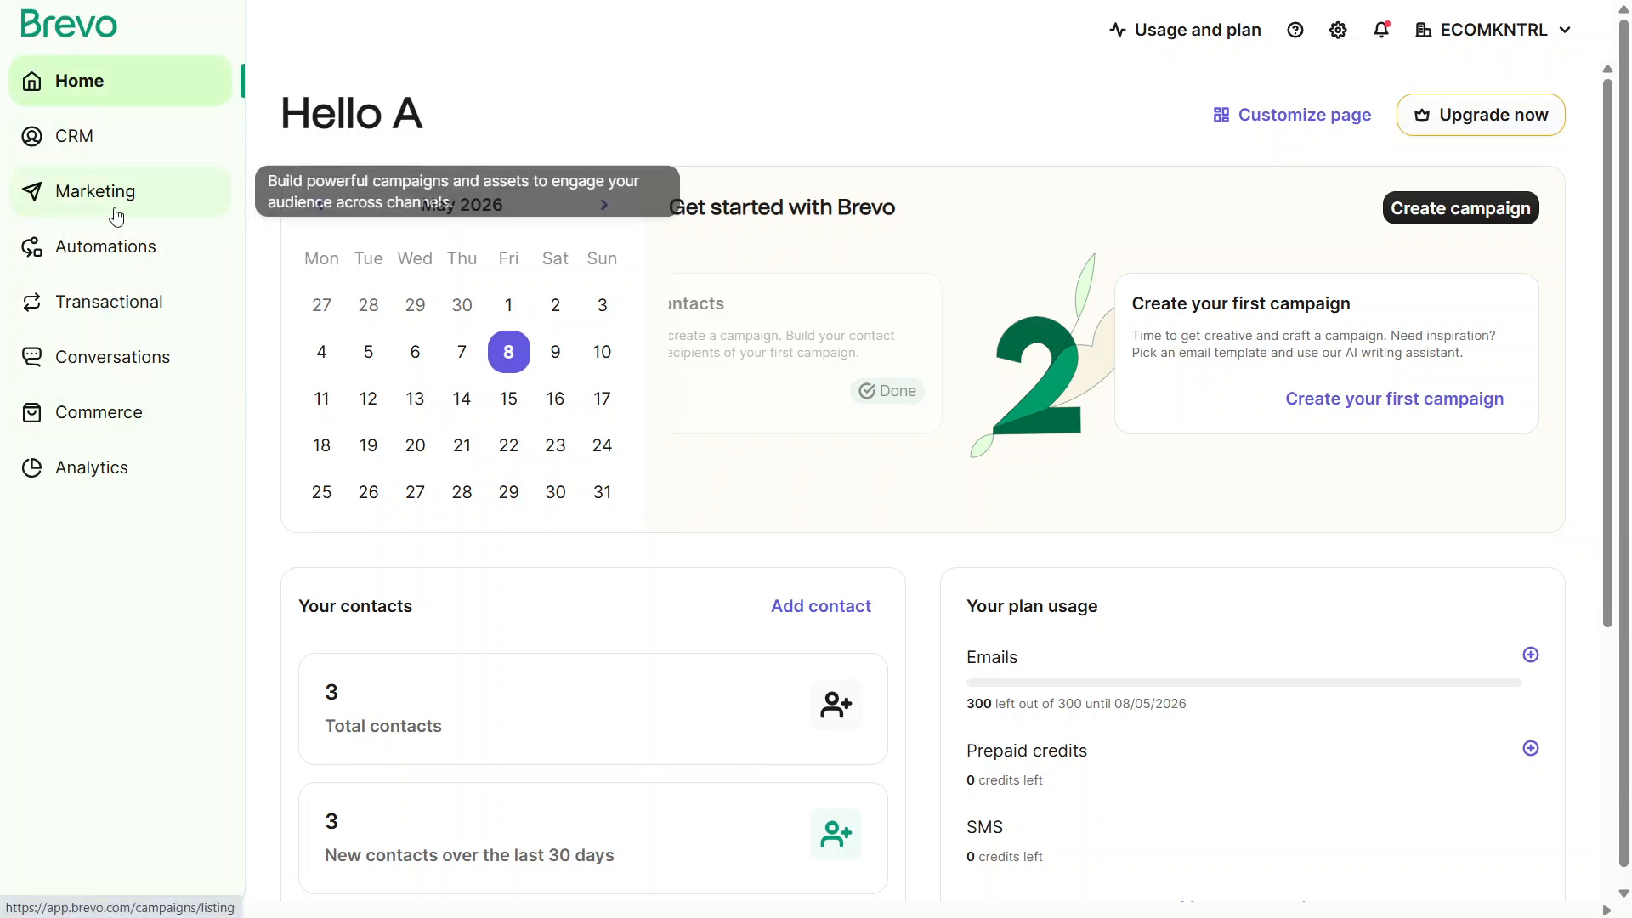
Create a regular email campaign named Campaign
{"action": "left_click", "coordinate": [115, 212]}
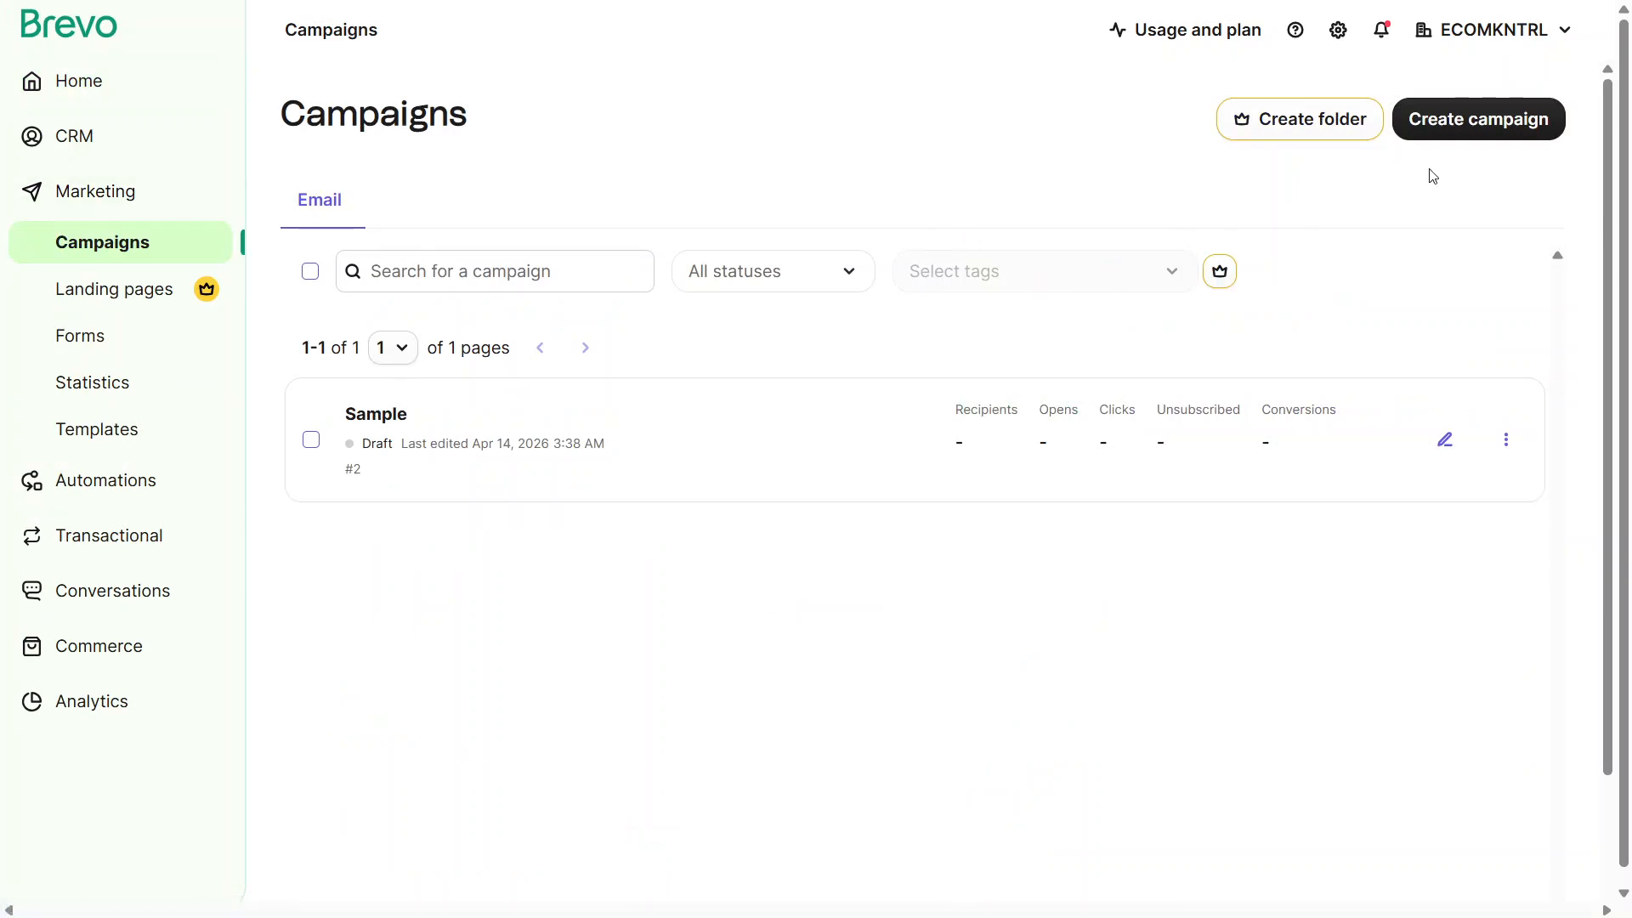
{"action": "left_click", "coordinate": [1522, 130]}
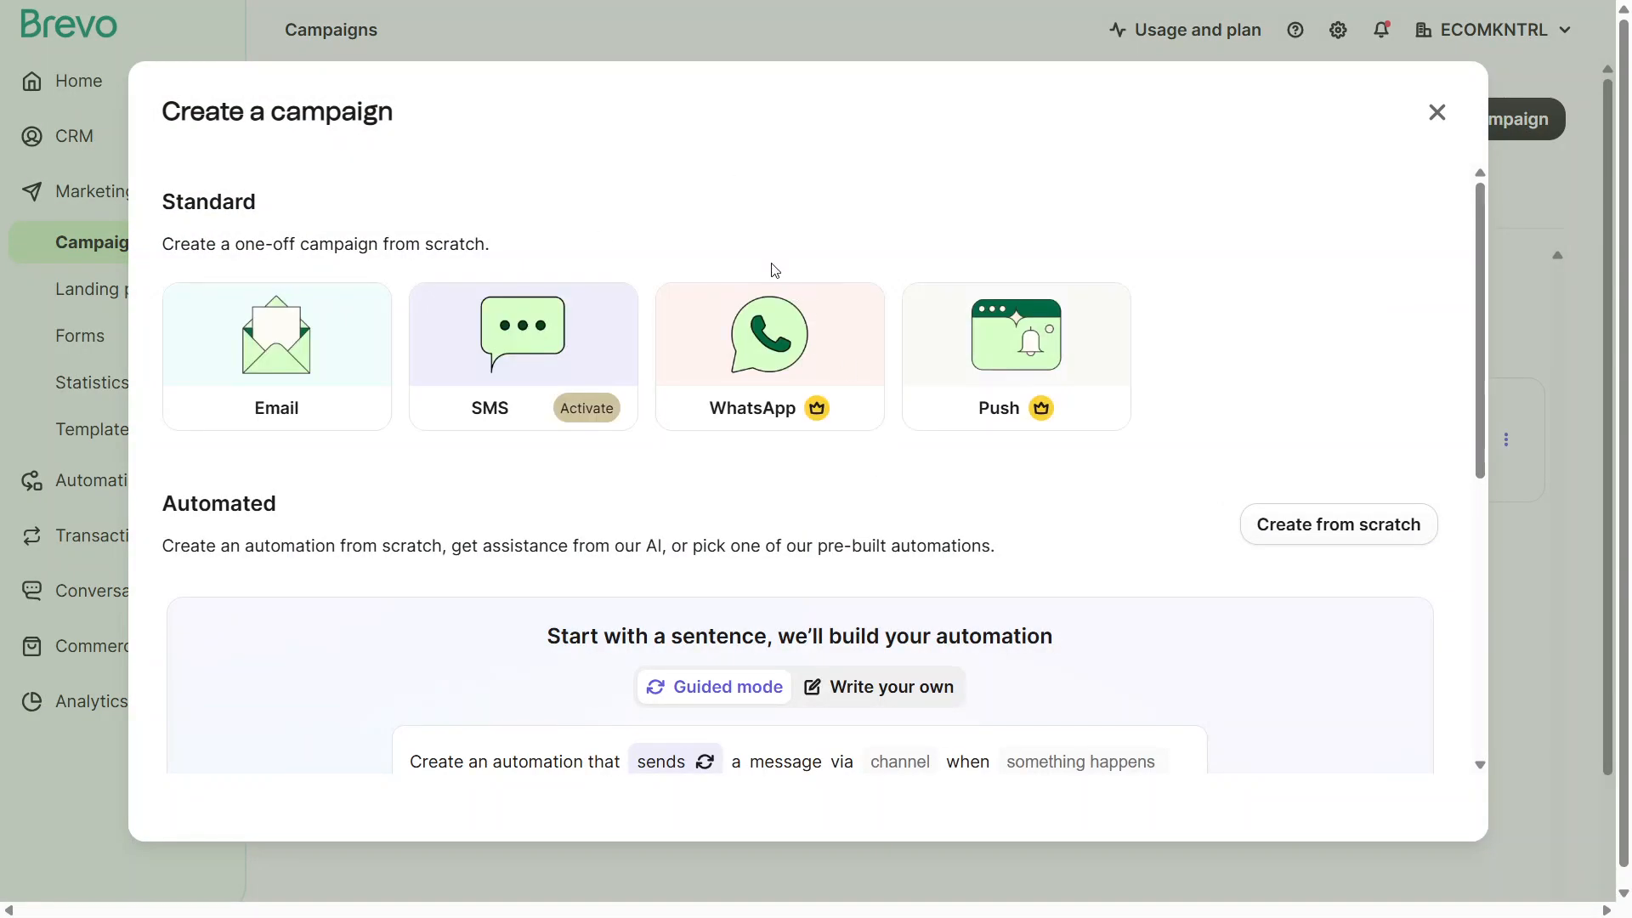
{"action": "left_click", "coordinate": [305, 399]}
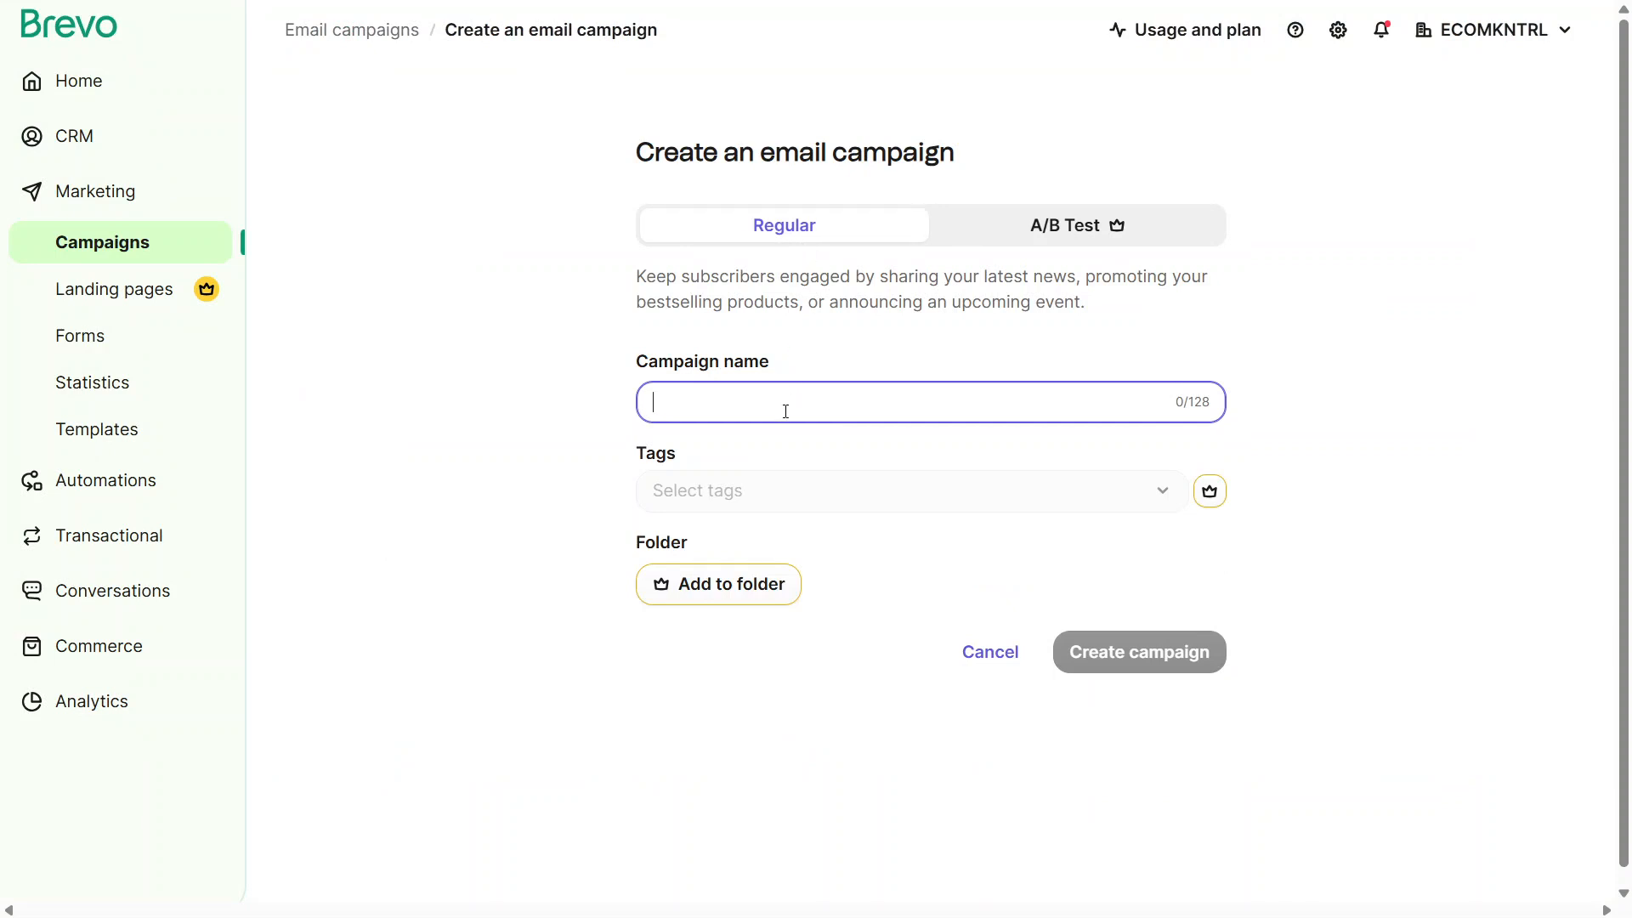
{"action": "type", "text": "Cam"}
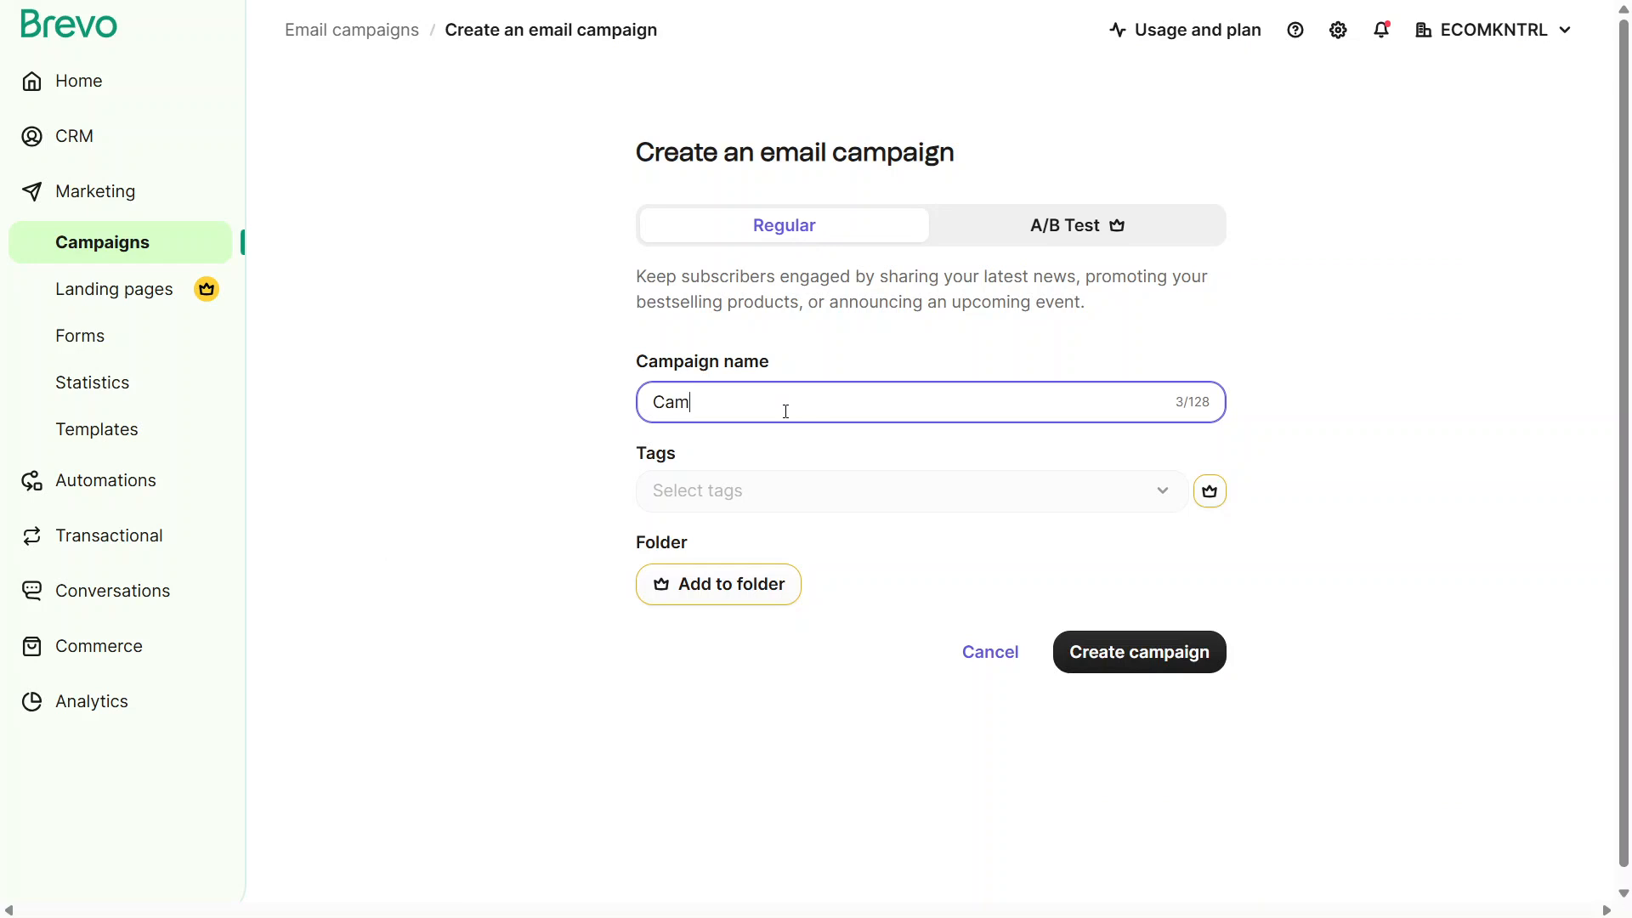
{"action": "type", "text": "paign"}
{"action": "left_click", "coordinate": [1103, 656]}
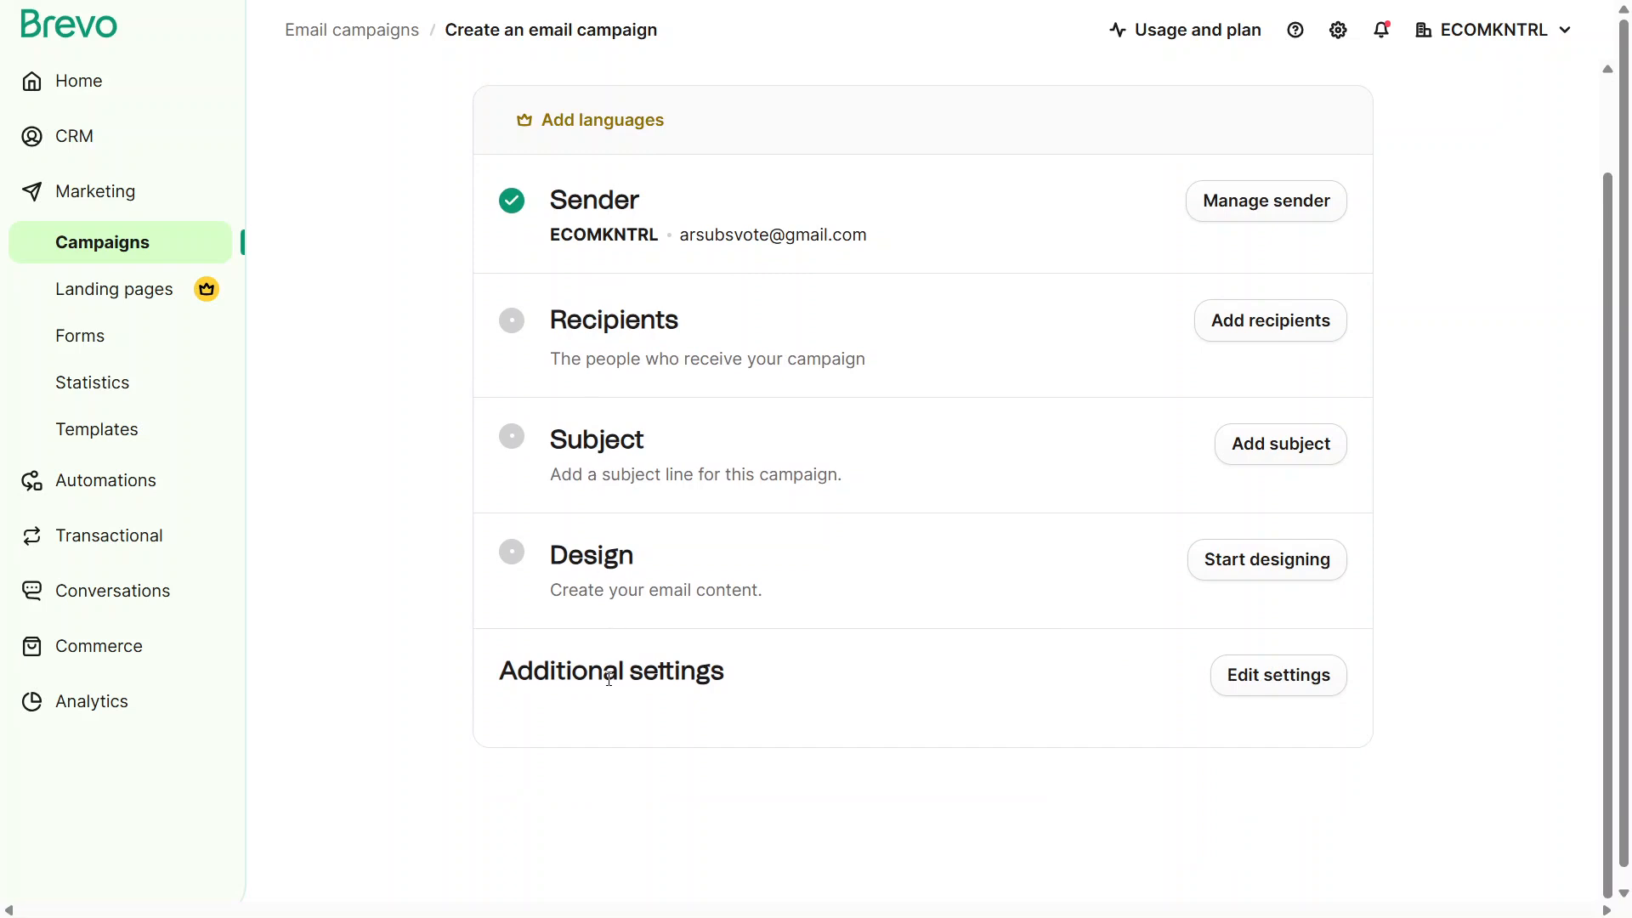
Check the sender's email address and name for the campaign and save the sender details
{"action": "left_click", "coordinate": [1227, 203]}
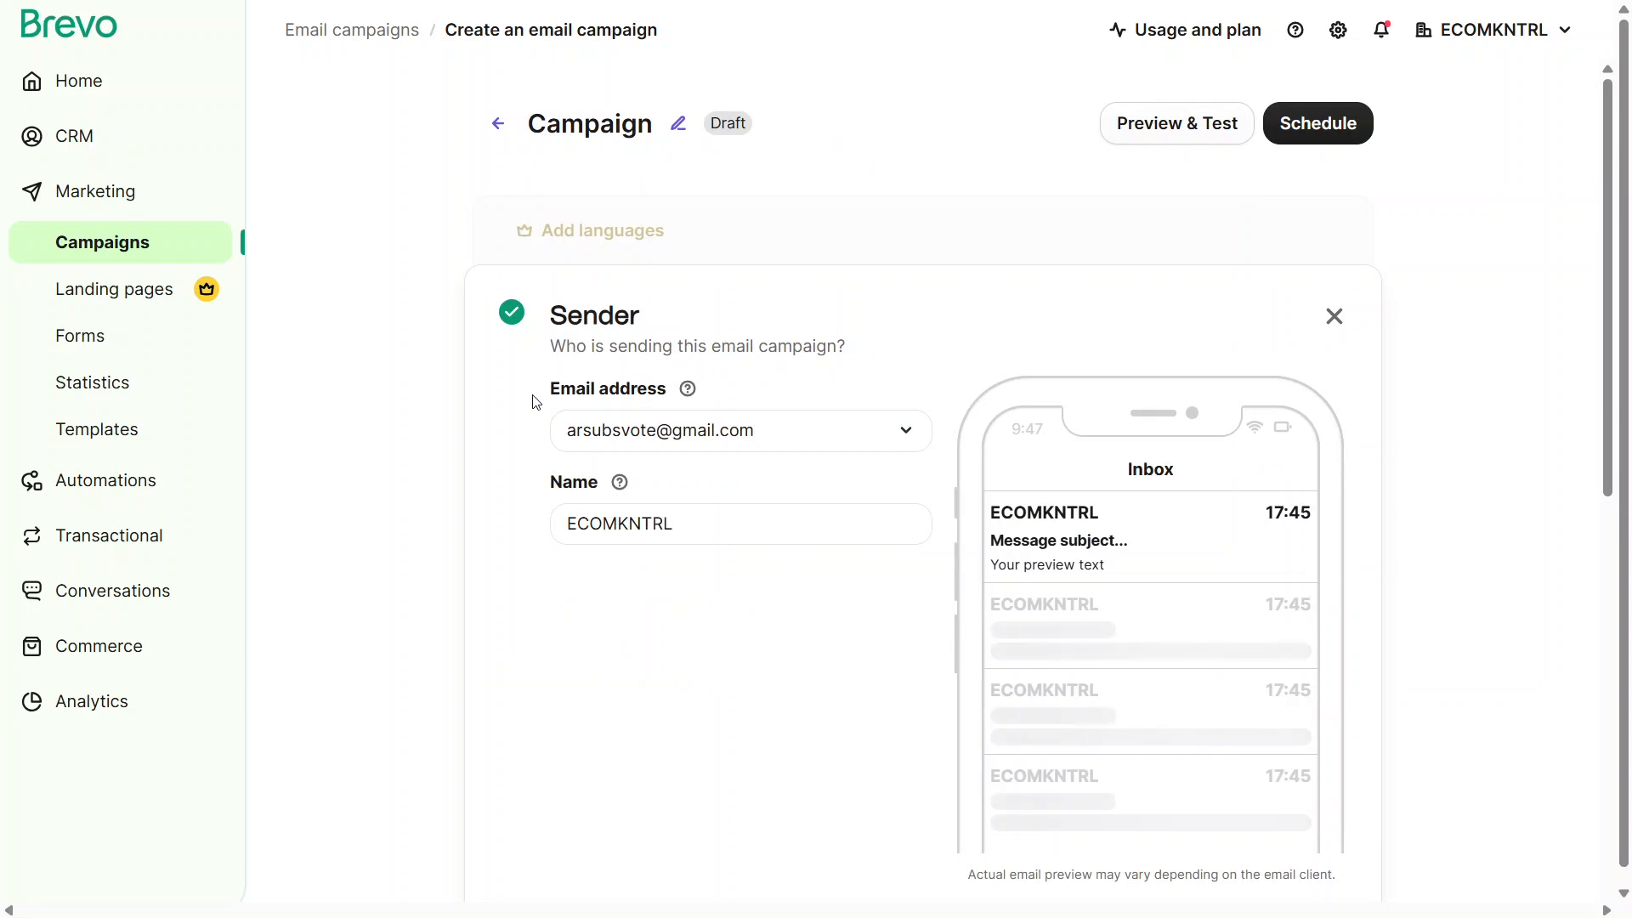
{"action": "left_click_drag", "start_coordinate": [560, 400], "coordinate": [682, 407]}
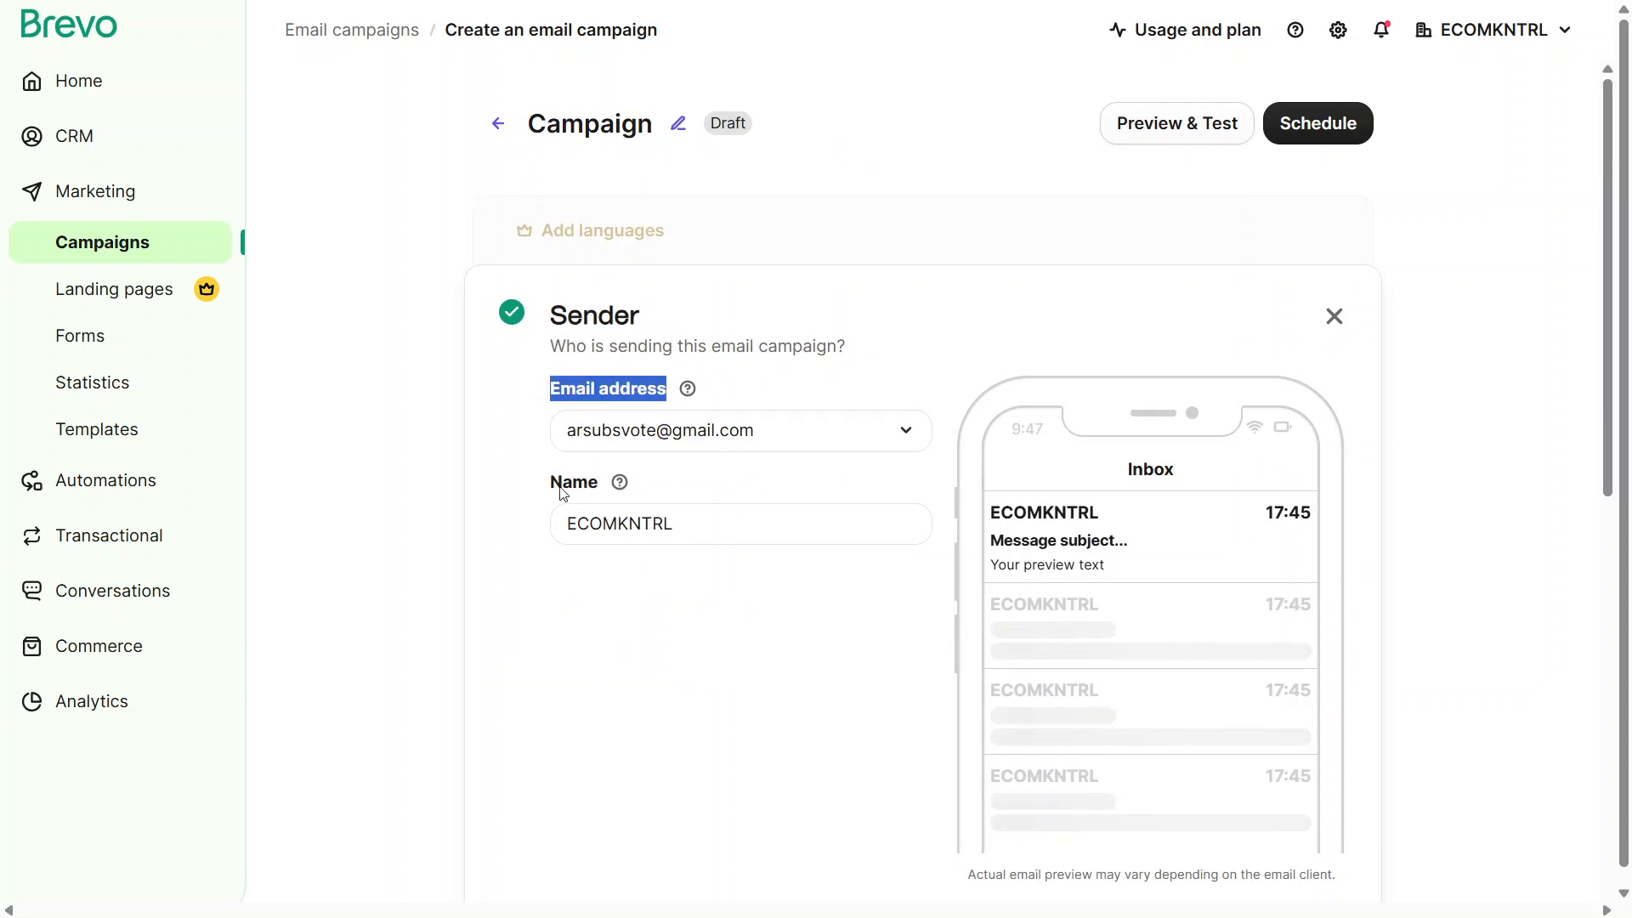
{"action": "left_click_drag", "start_coordinate": [546, 489], "coordinate": [601, 485]}
{"action": "mouse_move", "coordinate": [620, 485]}
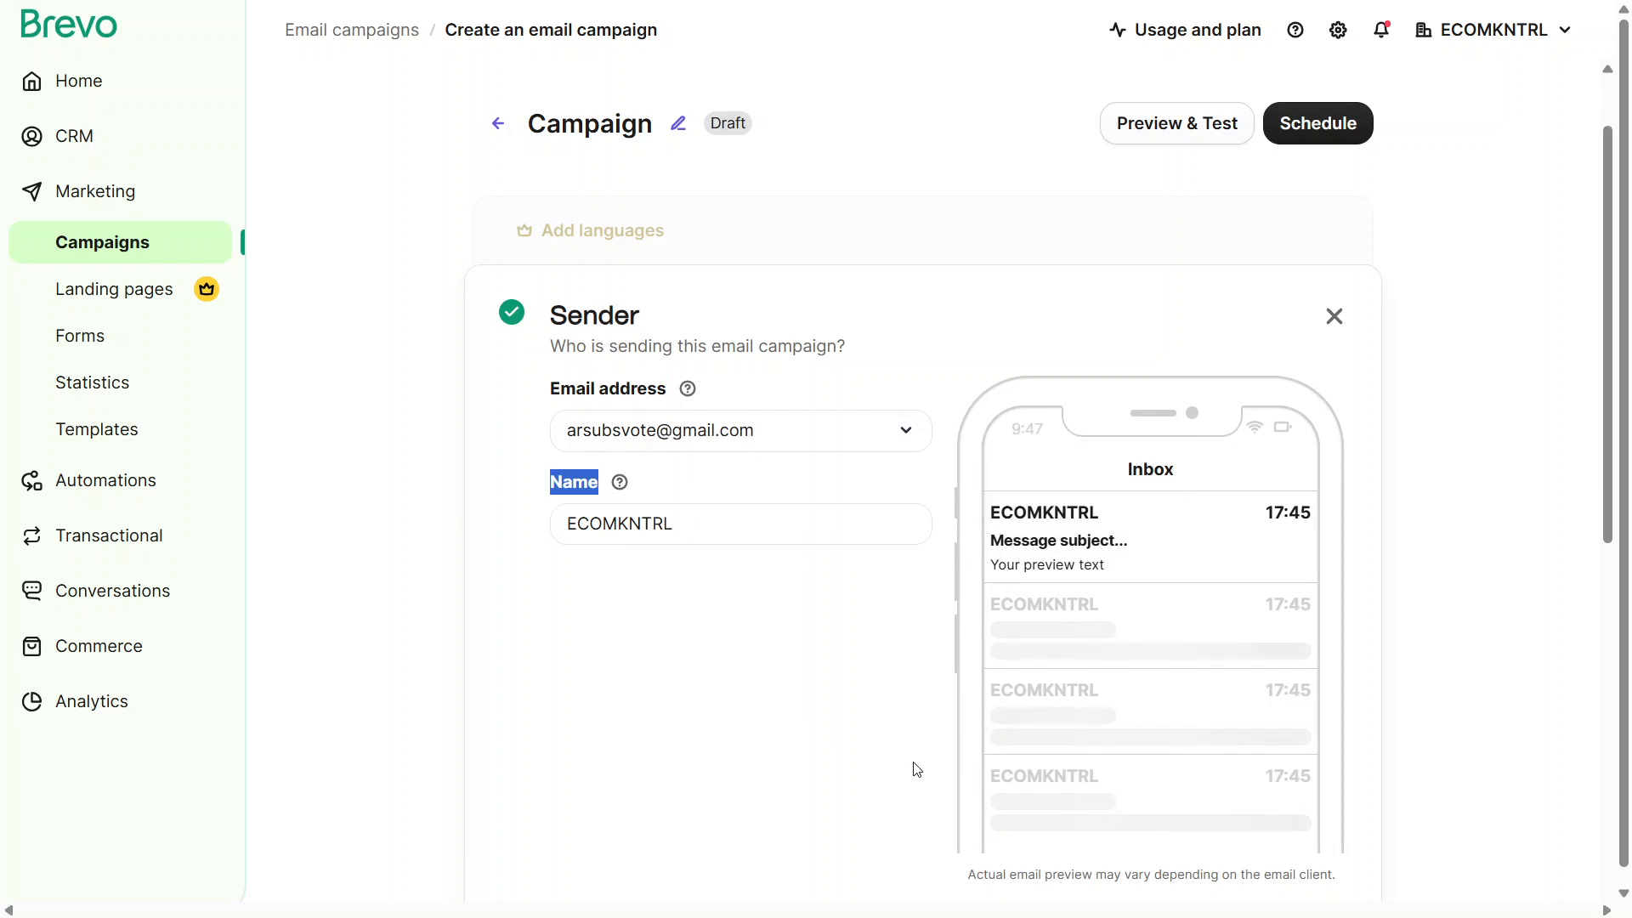
{"action": "scroll", "coordinate": [918, 769], "scroll_direction": "down", "scroll_amount": 4}
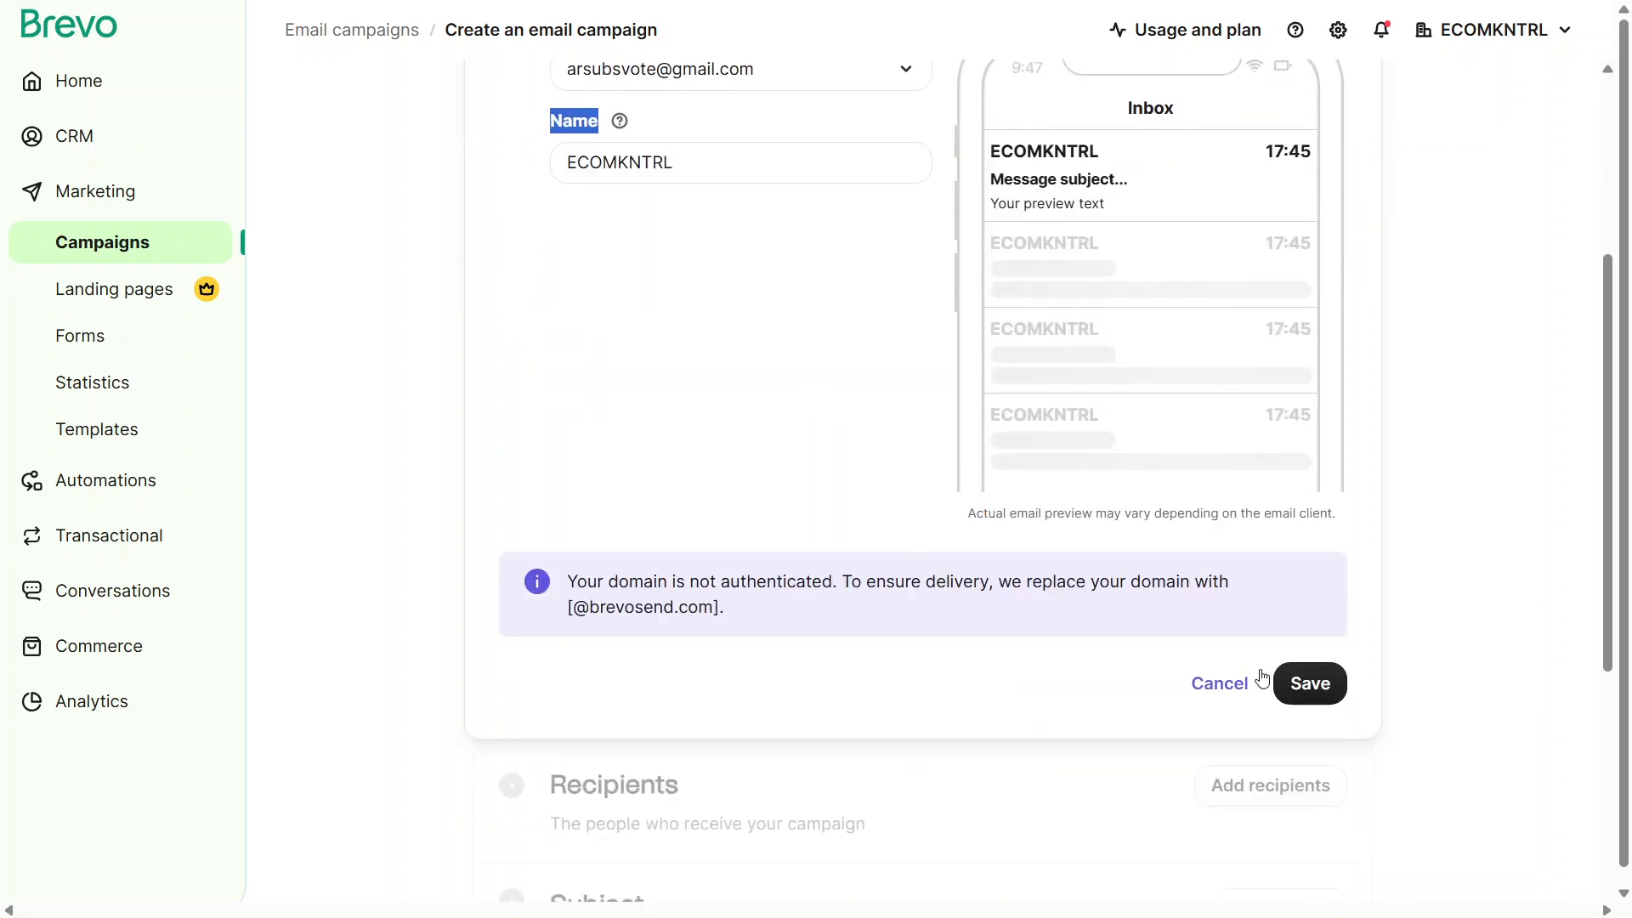
{"action": "left_click", "coordinate": [1312, 698]}
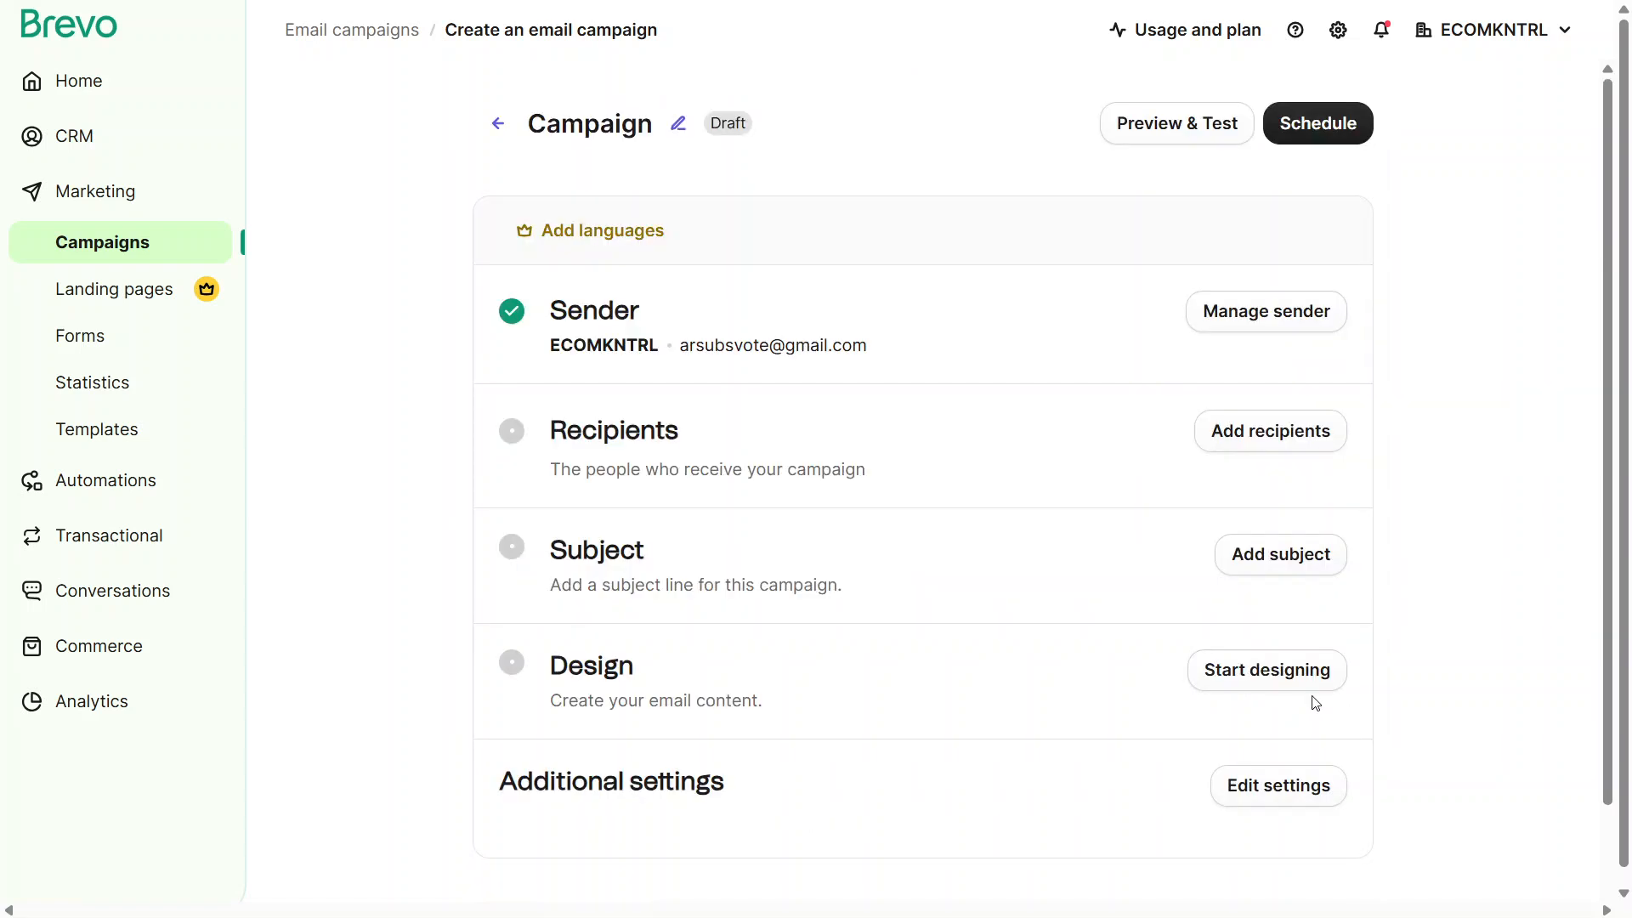
Set the campaign's recipients to the list "Your first list #2" from Your First Folder and save them
{"action": "left_click", "coordinate": [1259, 441]}
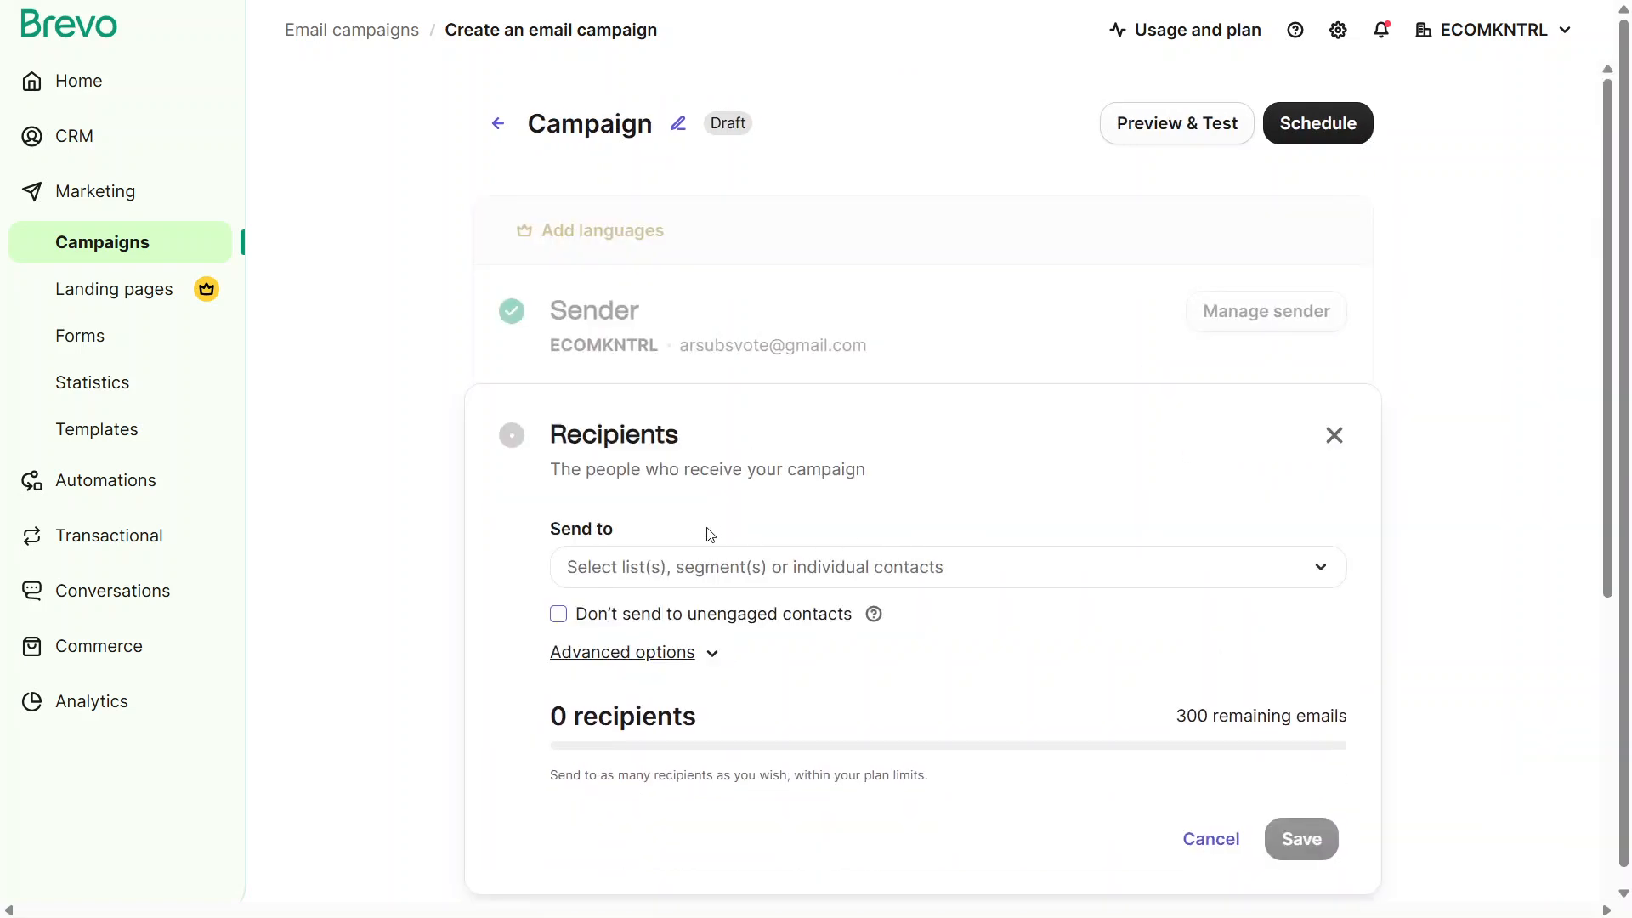
{"action": "left_click", "coordinate": [771, 571]}
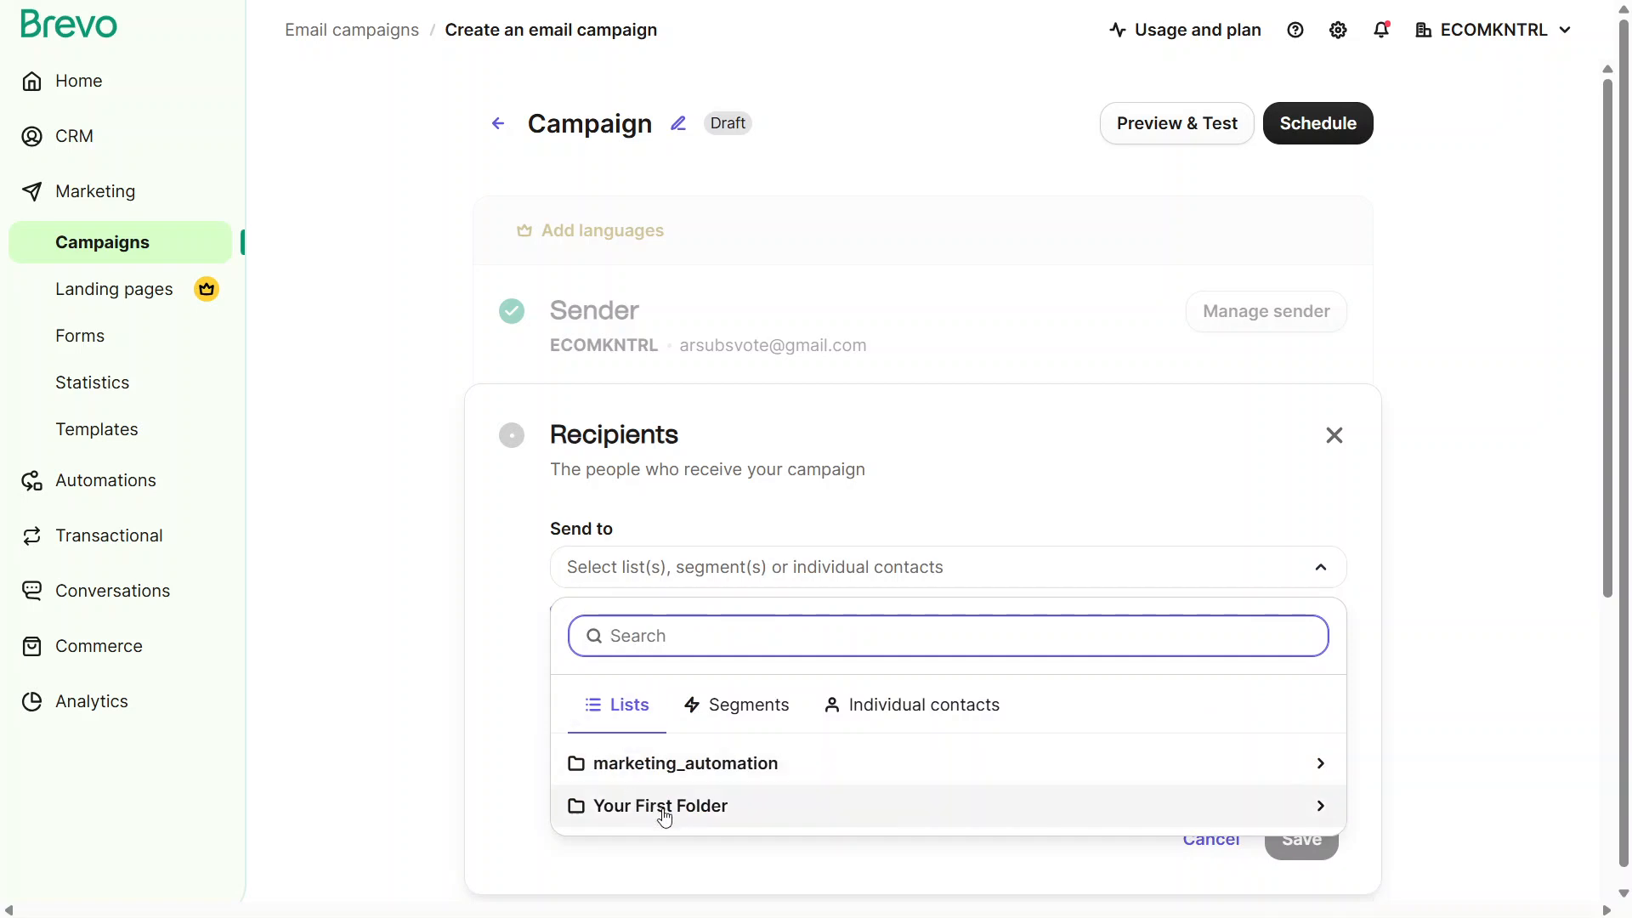
{"action": "left_click", "coordinate": [665, 814]}
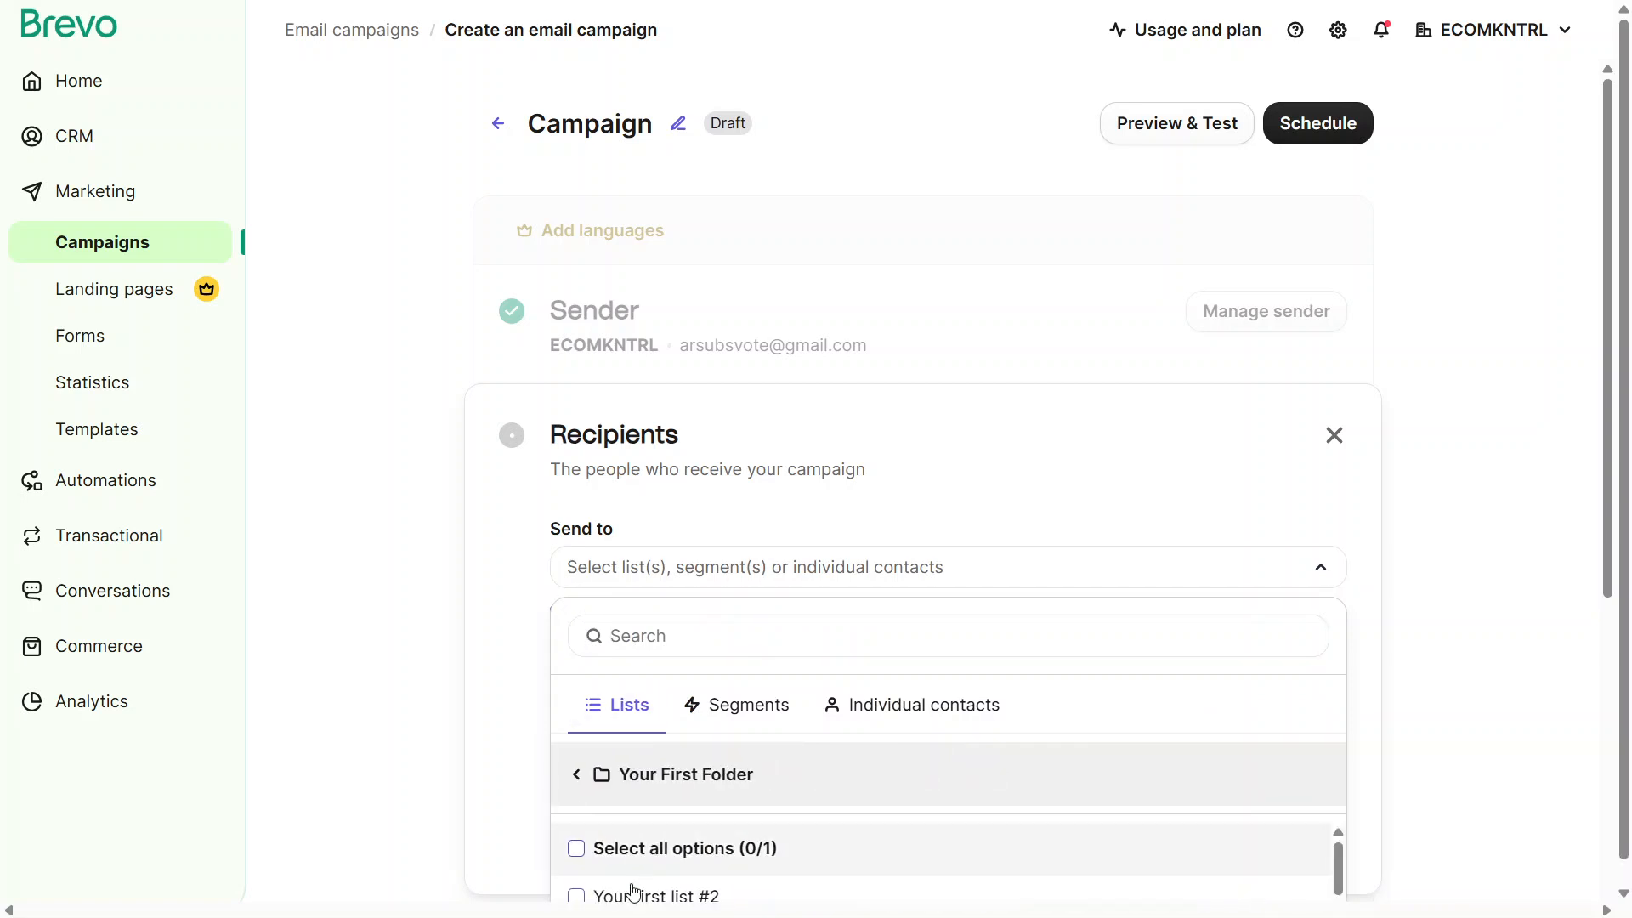
{"action": "left_click", "coordinate": [633, 894]}
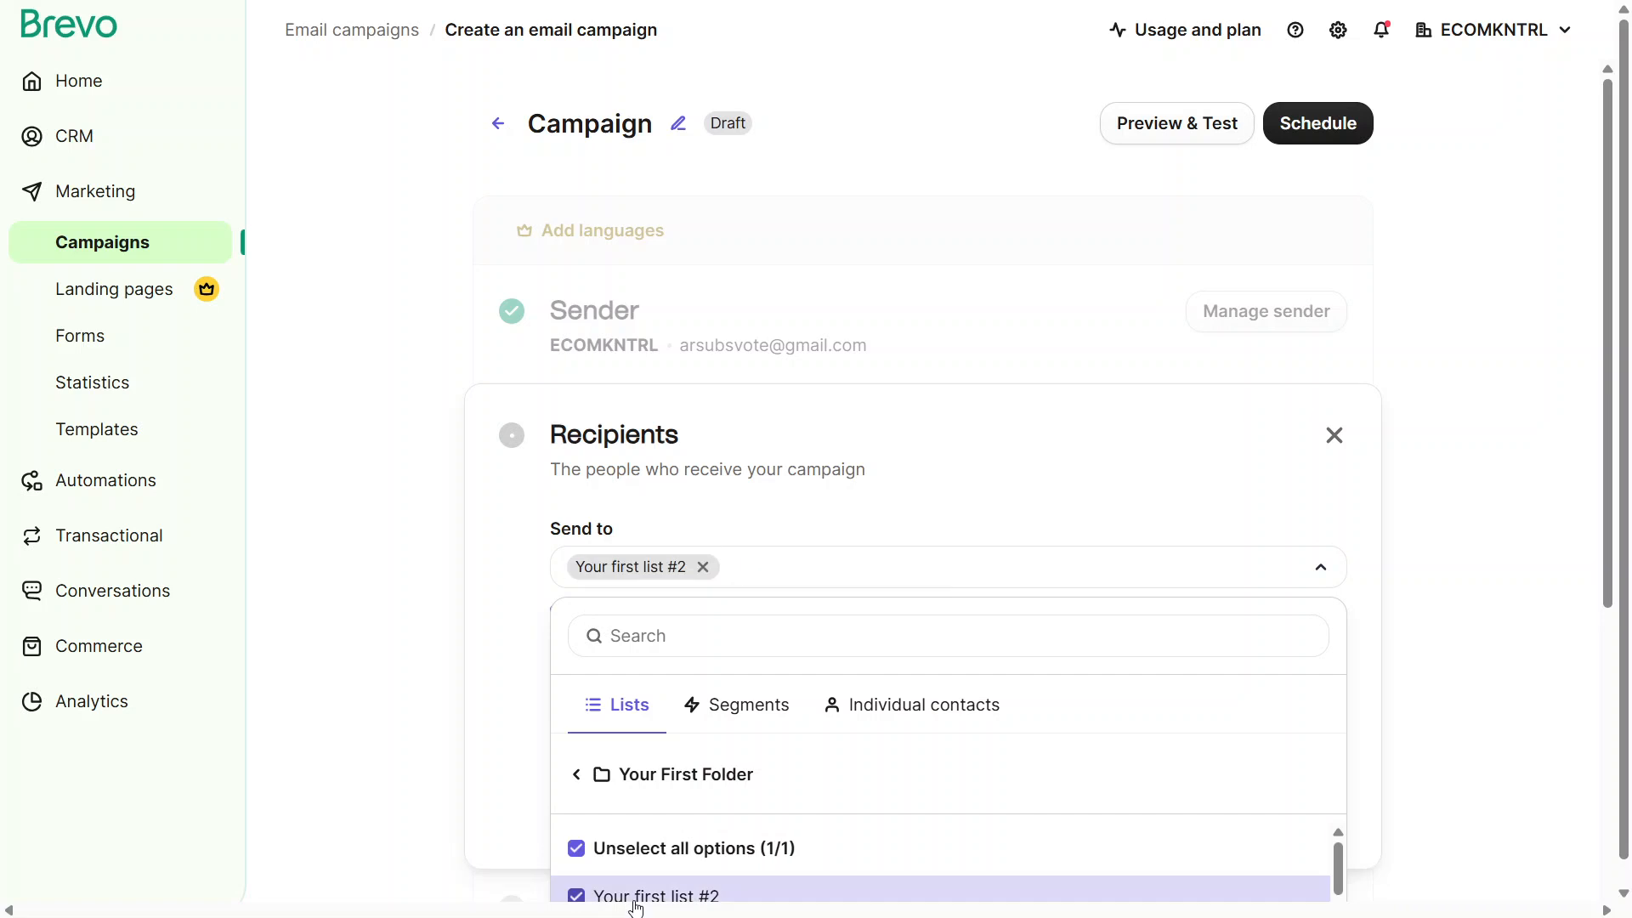
{"action": "left_click", "coordinate": [502, 779]}
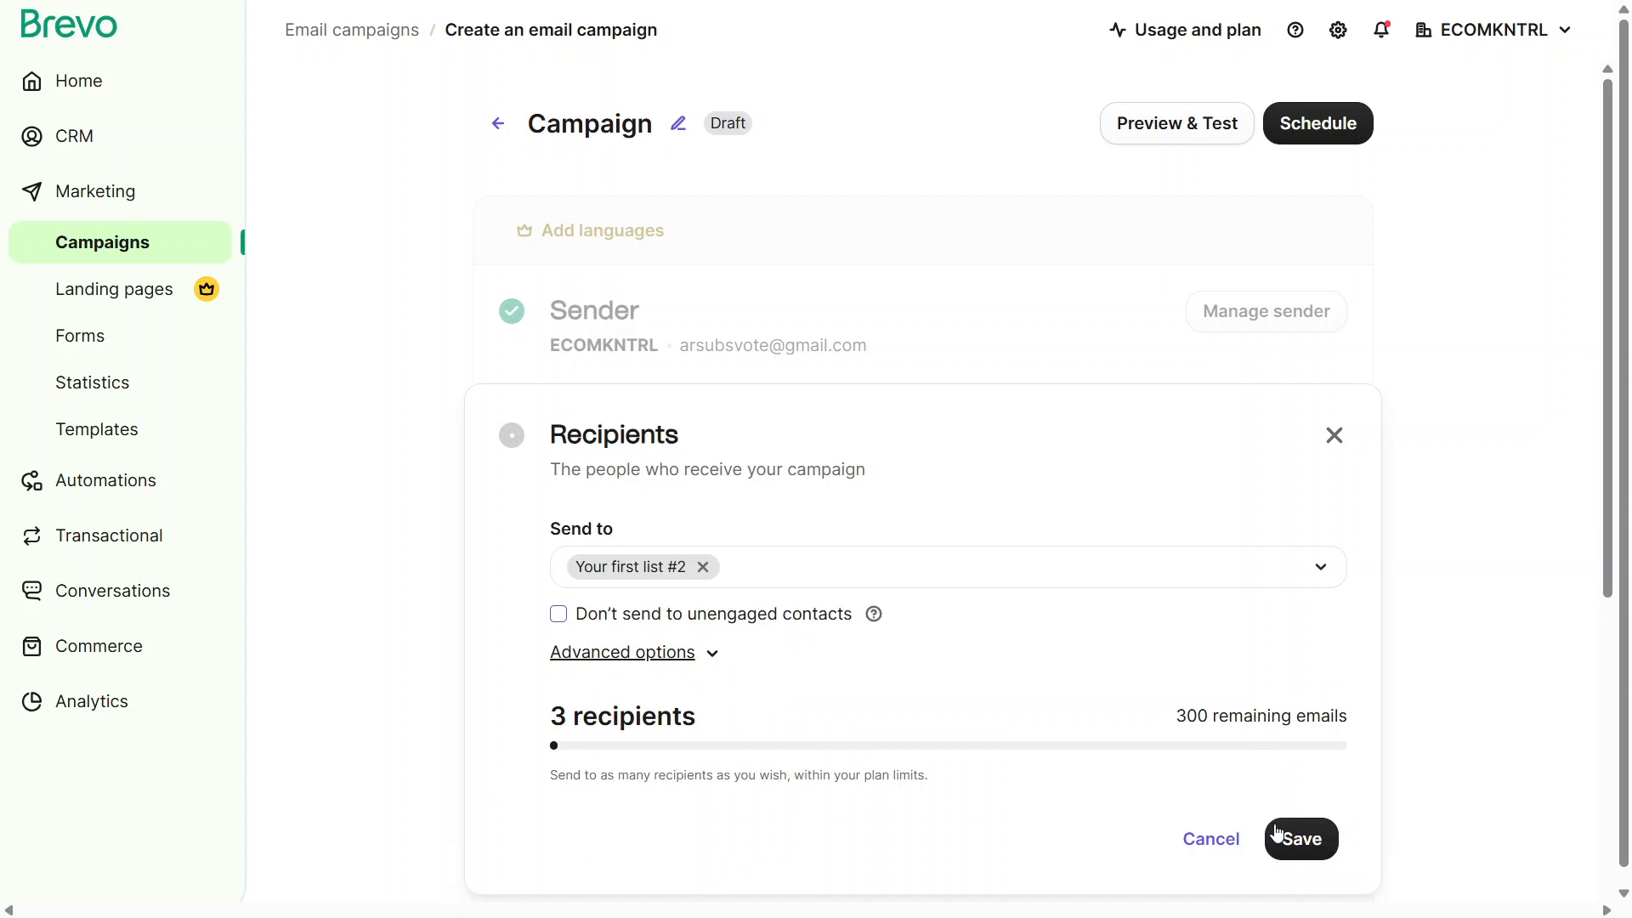
{"action": "left_click", "coordinate": [1298, 858]}
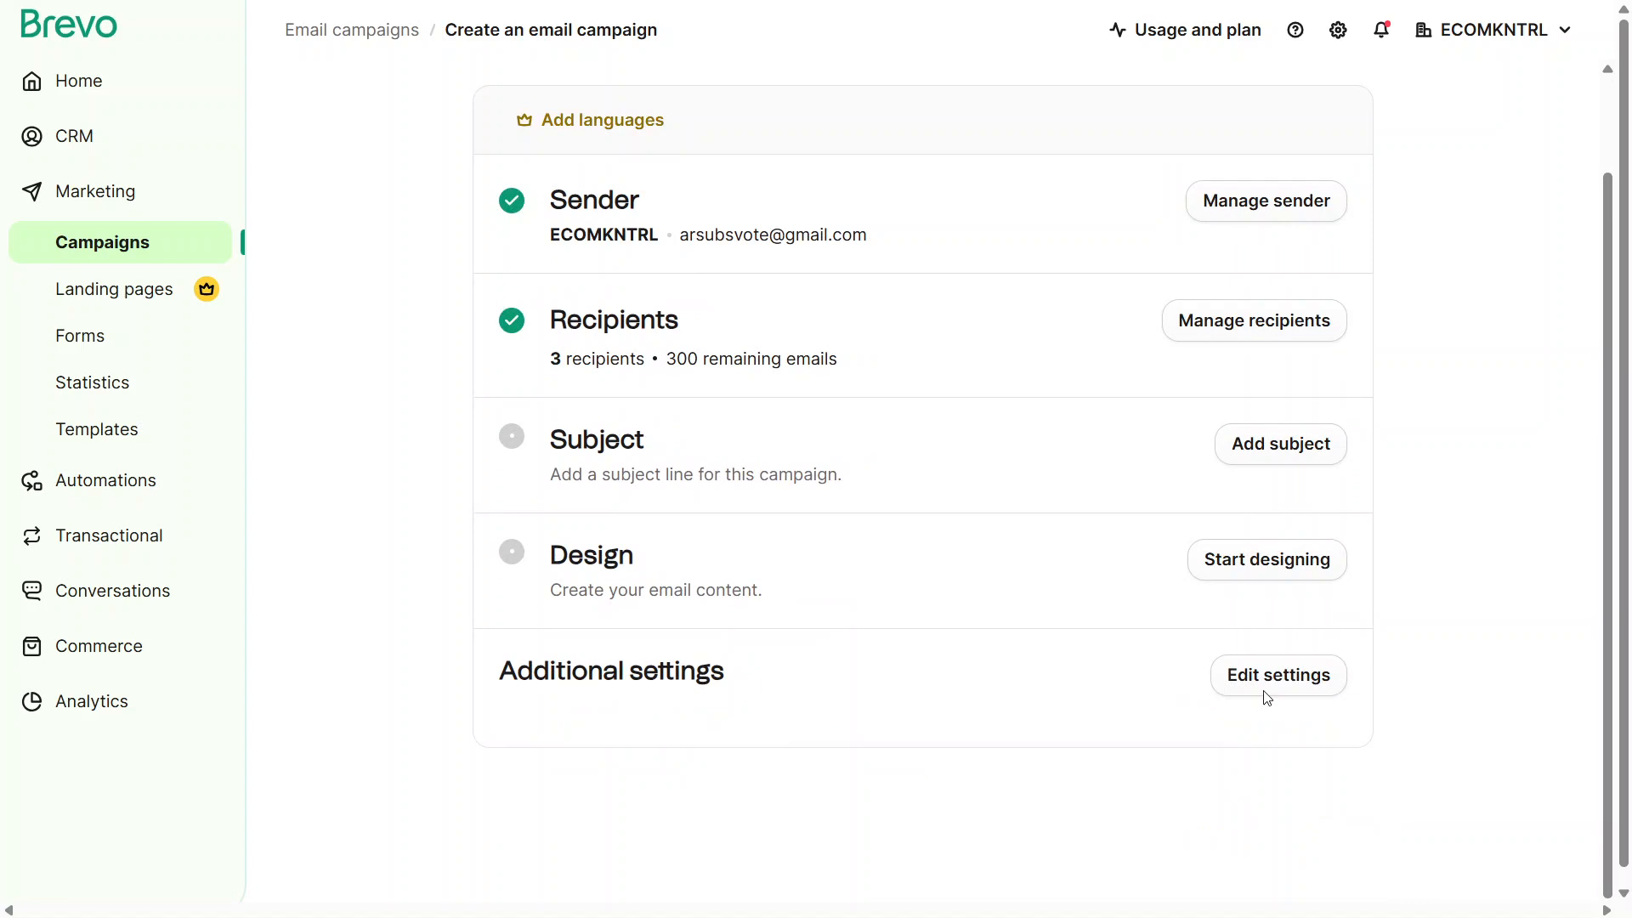
Add the subject line ECOMKNTRL to the campaign and save it
{"action": "left_click", "coordinate": [1261, 460]}
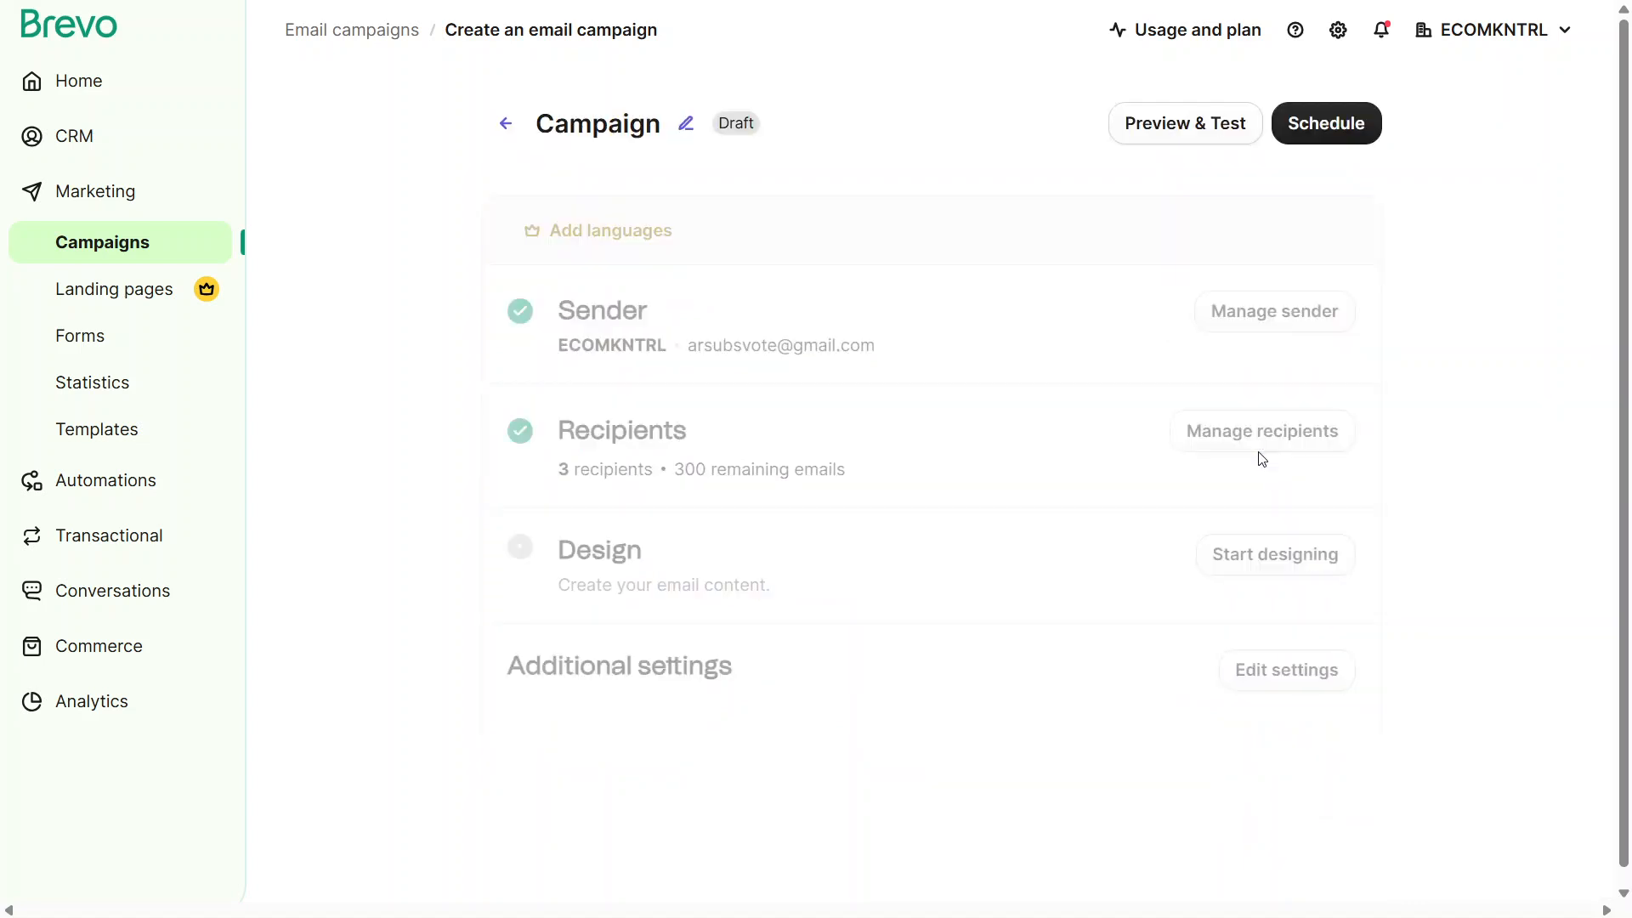
{"action": "left_click", "coordinate": [635, 717]}
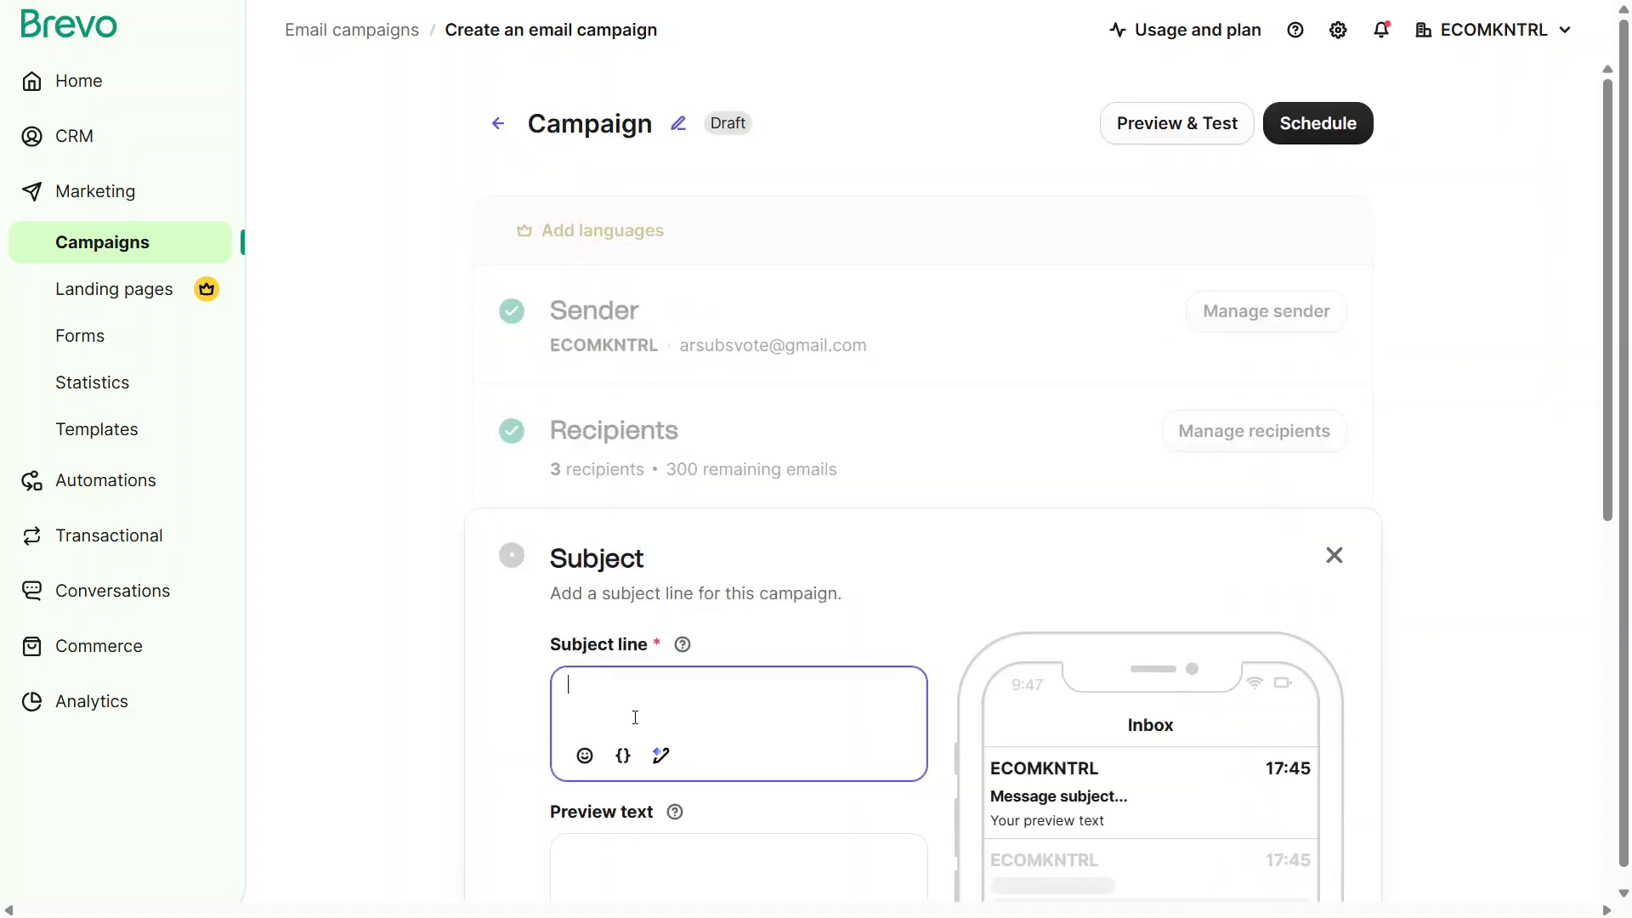
{"action": "type", "text": "ECO"}
{"action": "type", "text": "KM"}
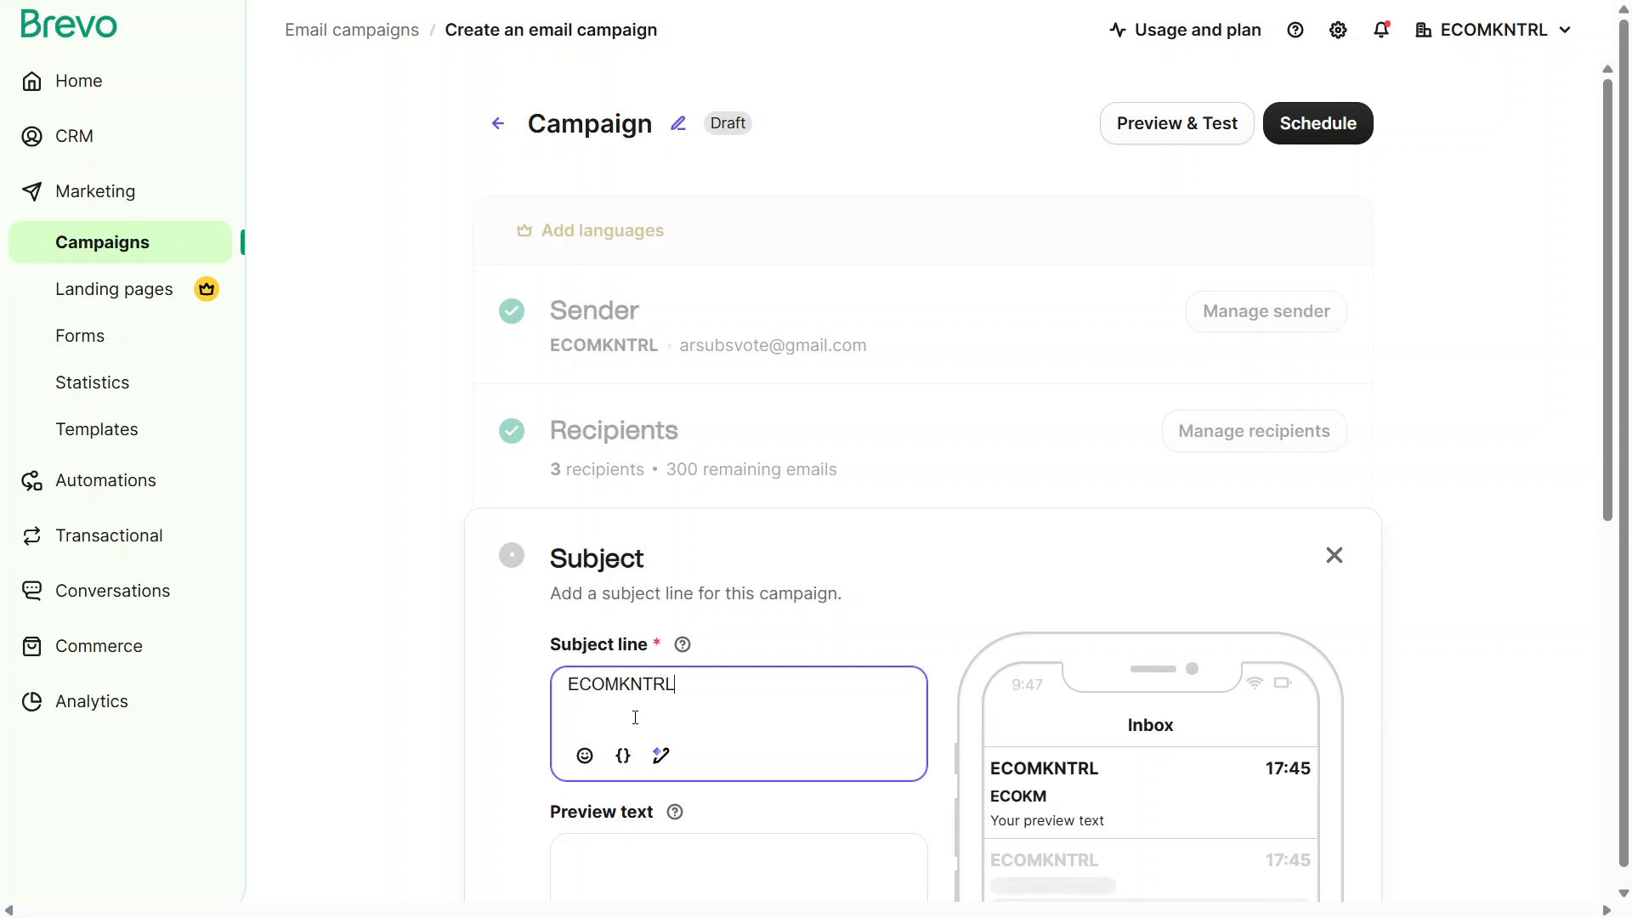
{"action": "scroll", "coordinate": [635, 718], "scroll_direction": "down", "scroll_amount": 4}
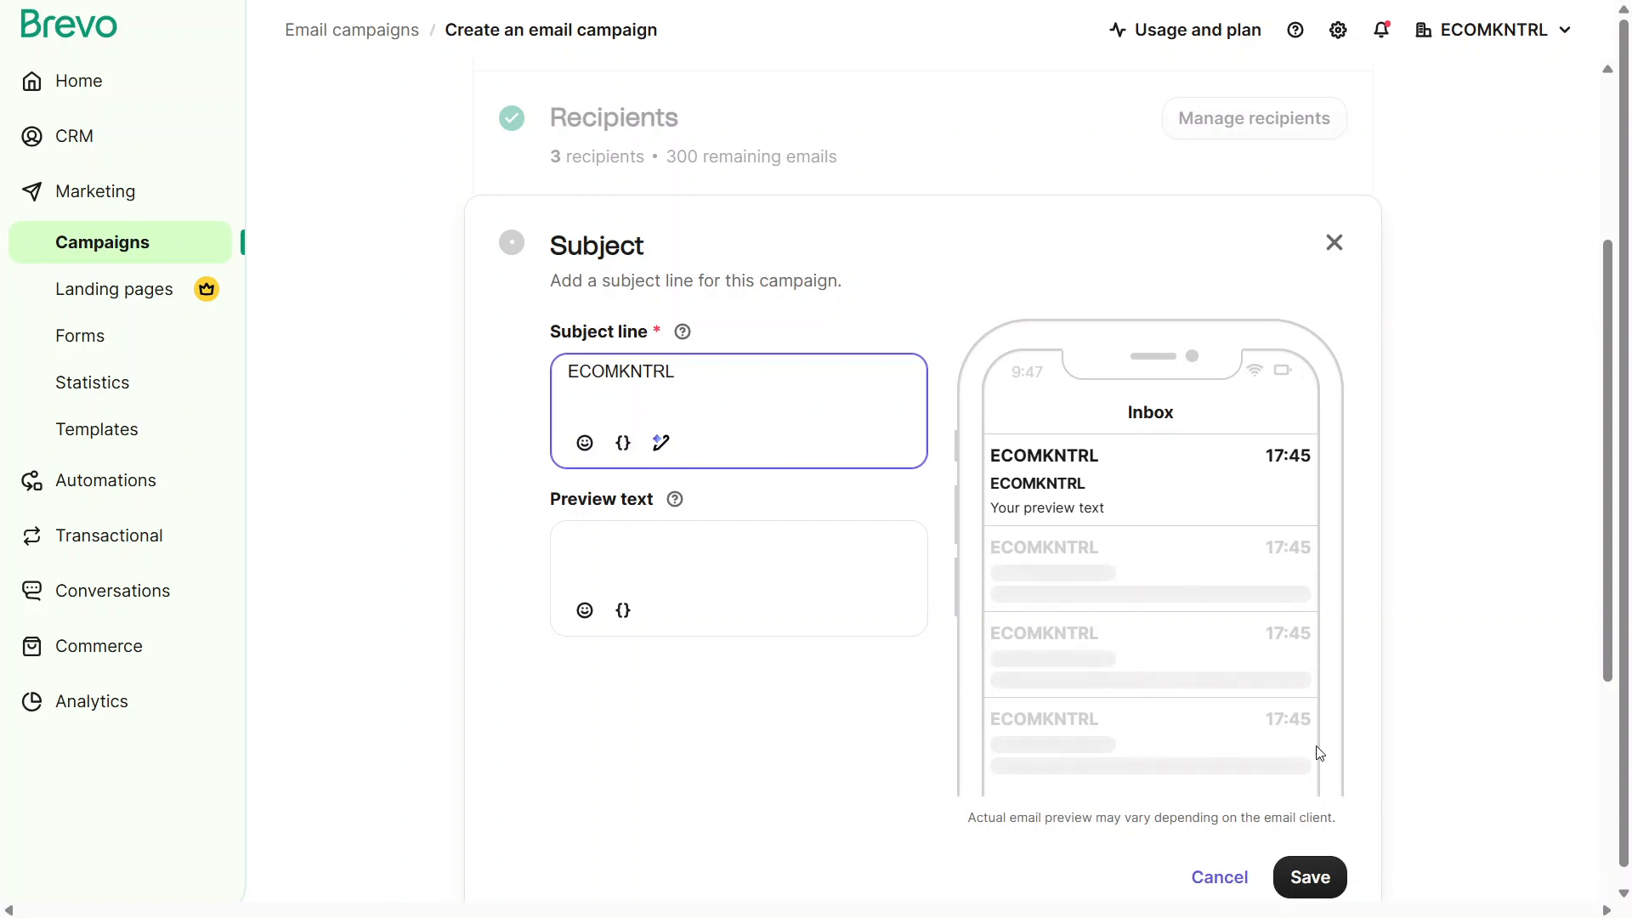
{"action": "left_click", "coordinate": [1323, 890]}
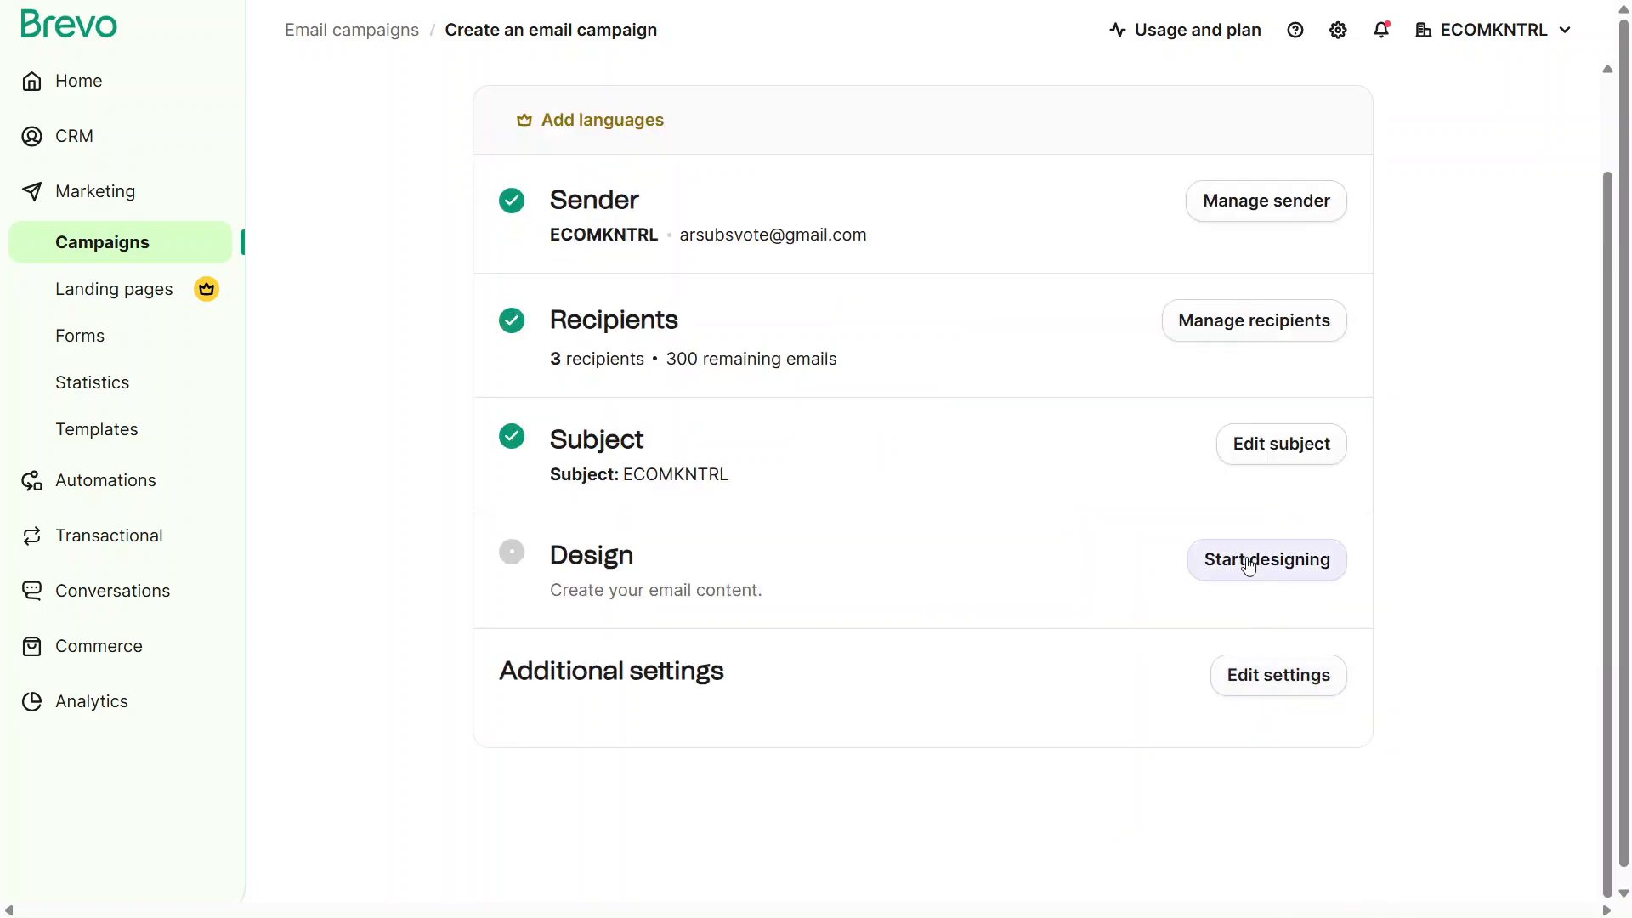
Start the email design from the basic template named Default template
{"action": "left_click", "coordinate": [1248, 562]}
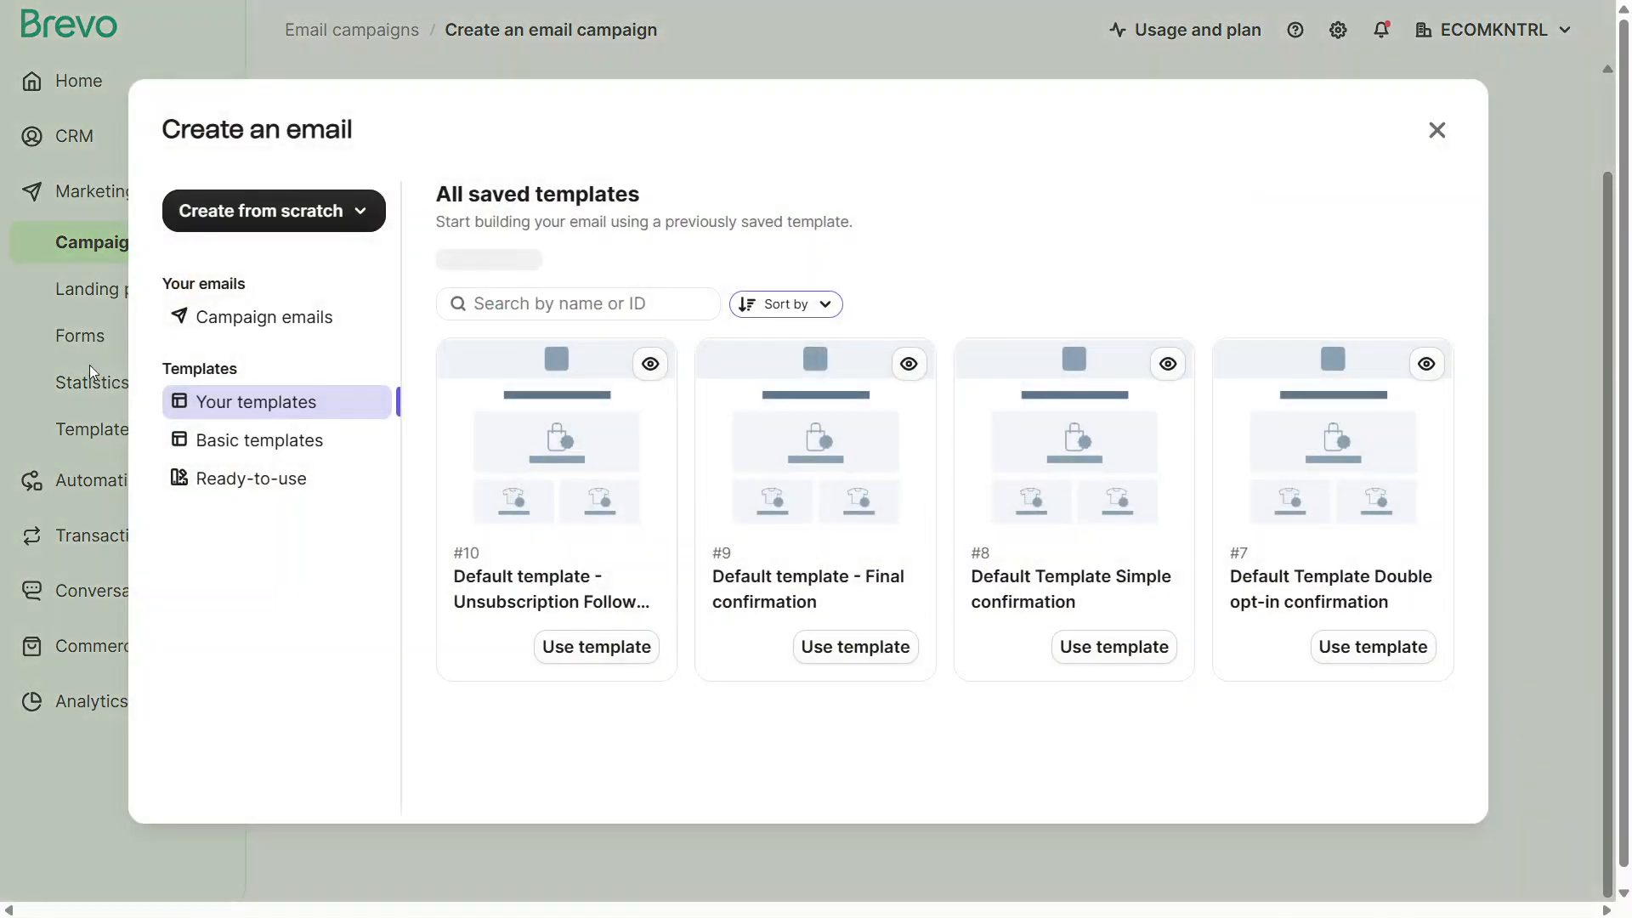
{"action": "left_click", "coordinate": [241, 437]}
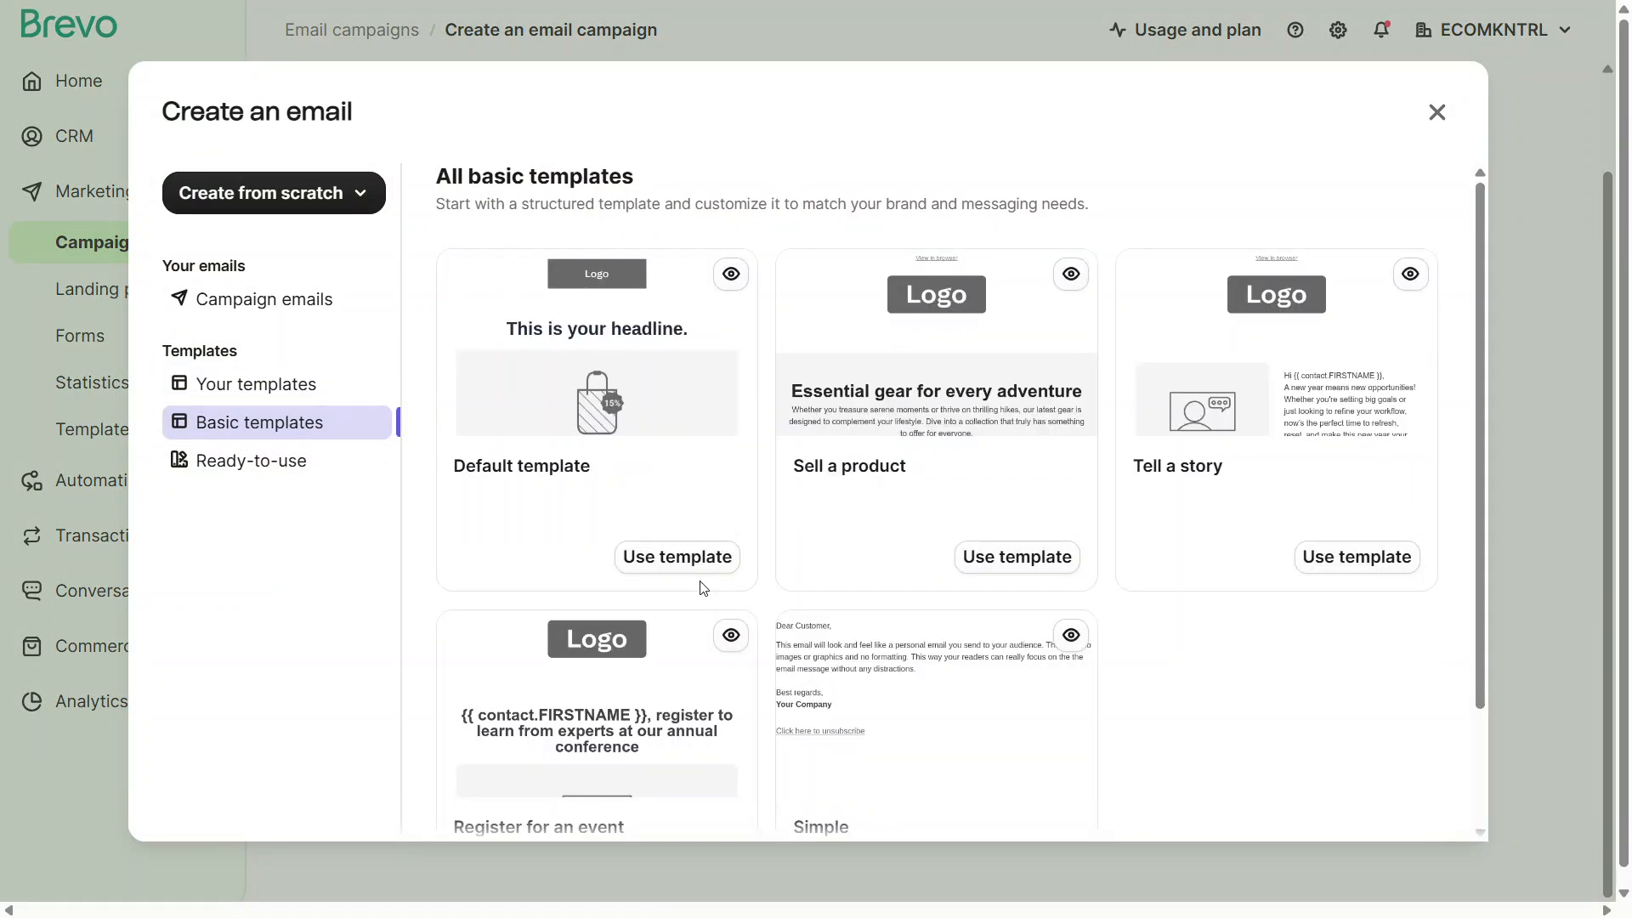
{"action": "left_click", "coordinate": [693, 576]}
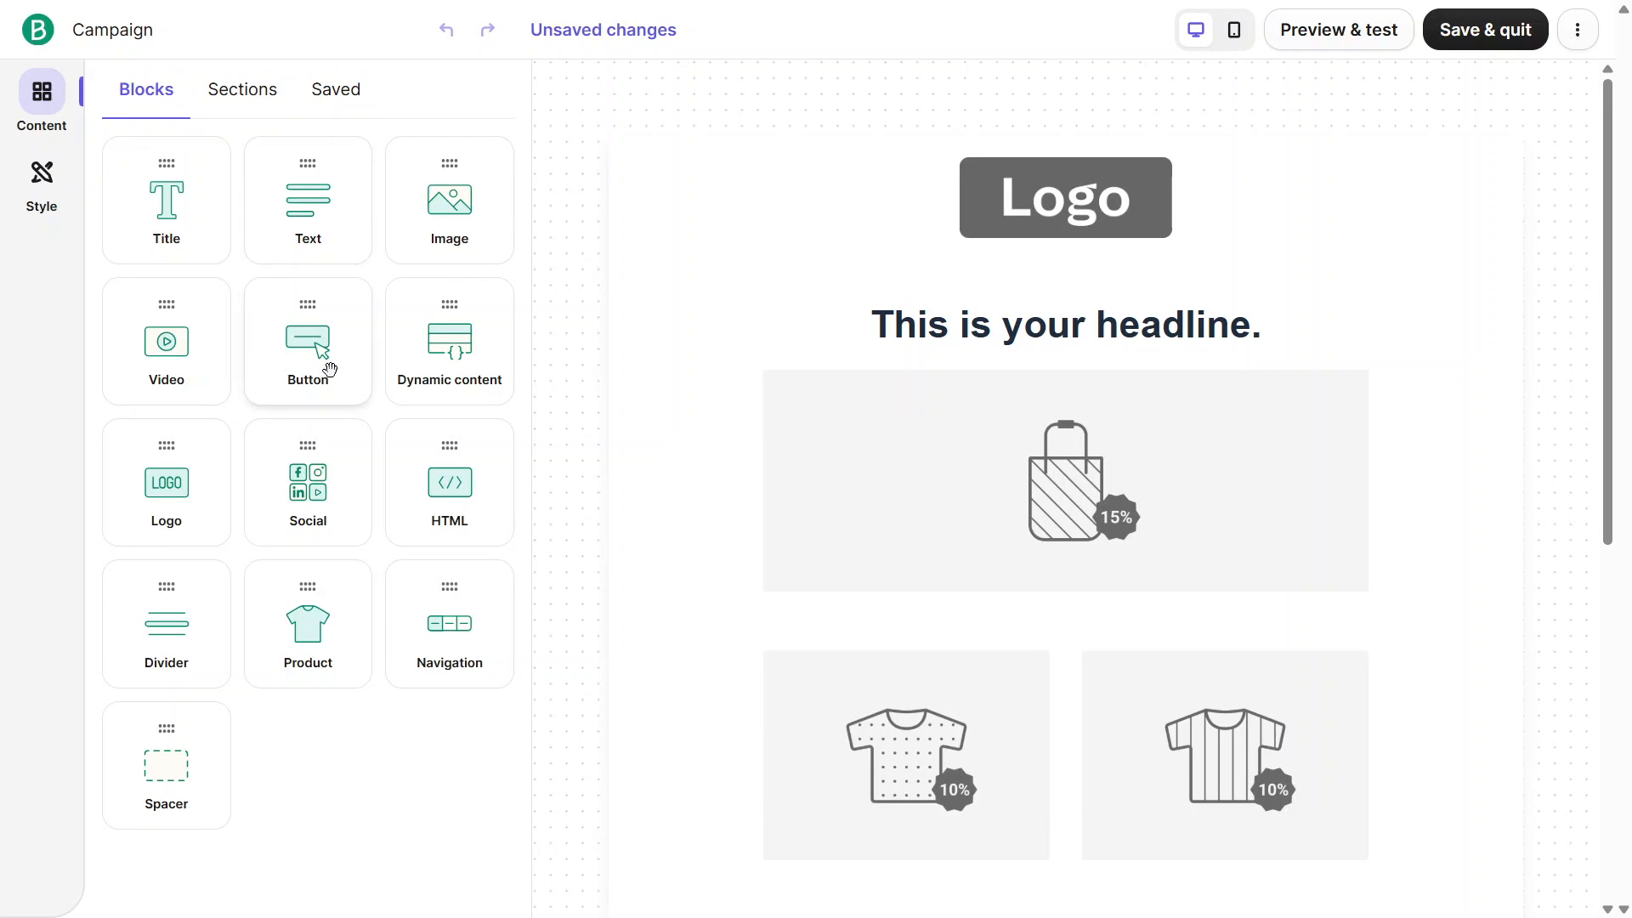
Examine the email's overall style settings and the options of the large product image block under the headline
{"action": "left_click_drag", "start_coordinate": [324, 350], "coordinate": [275, 341]}
{"action": "left_click", "coordinate": [59, 193]}
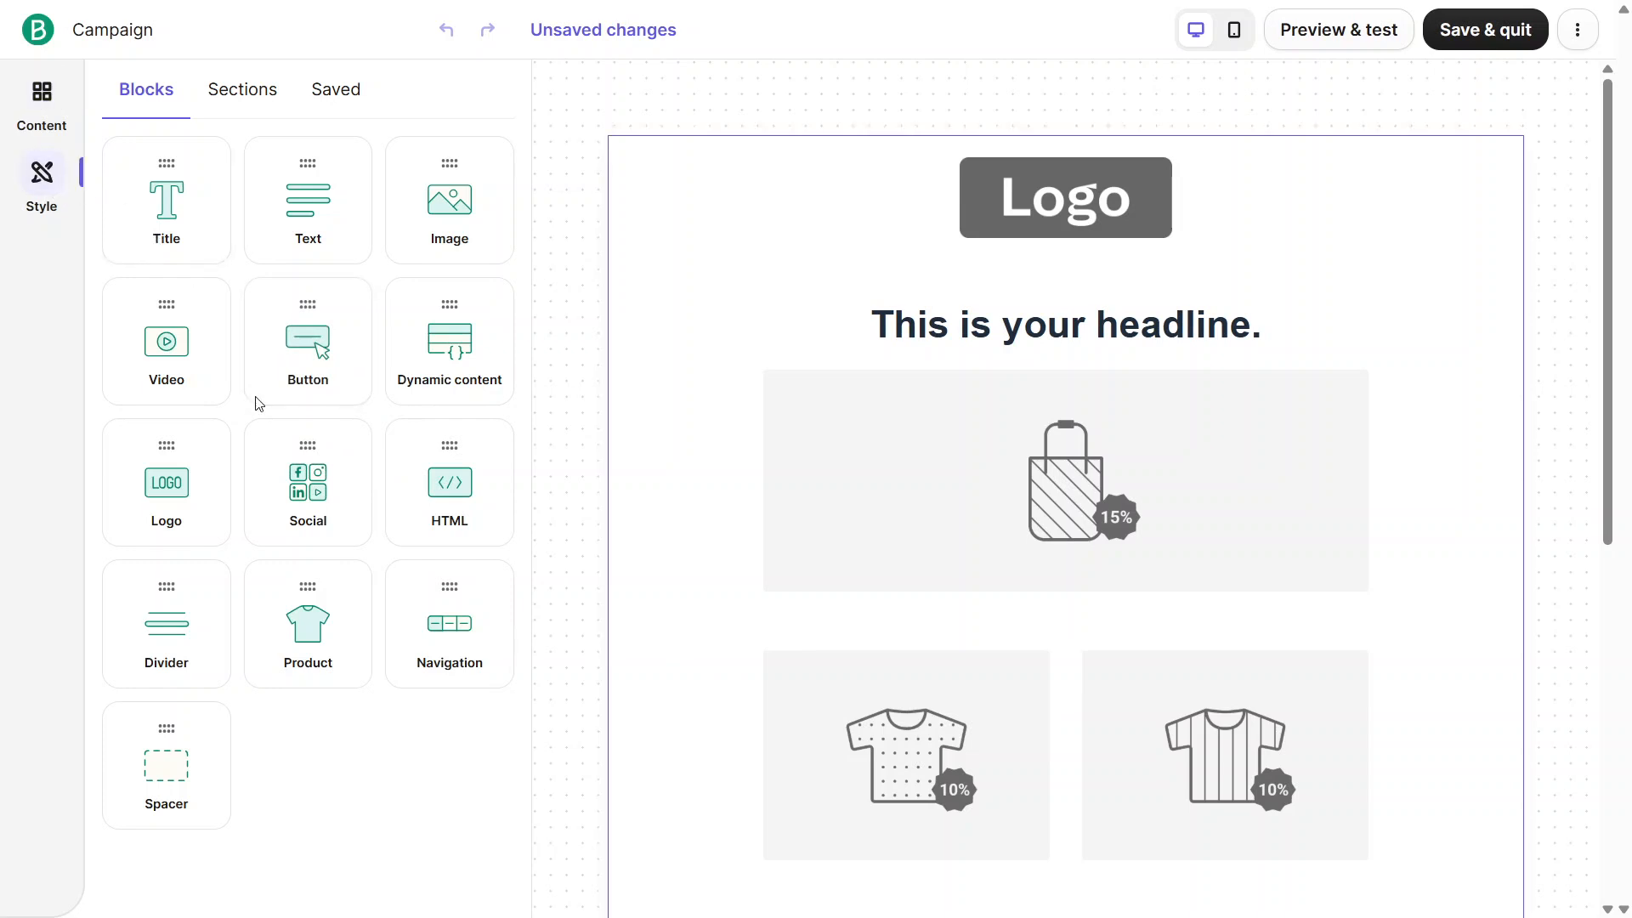
{"action": "scroll", "coordinate": [312, 474], "scroll_direction": "down", "scroll_amount": 4}
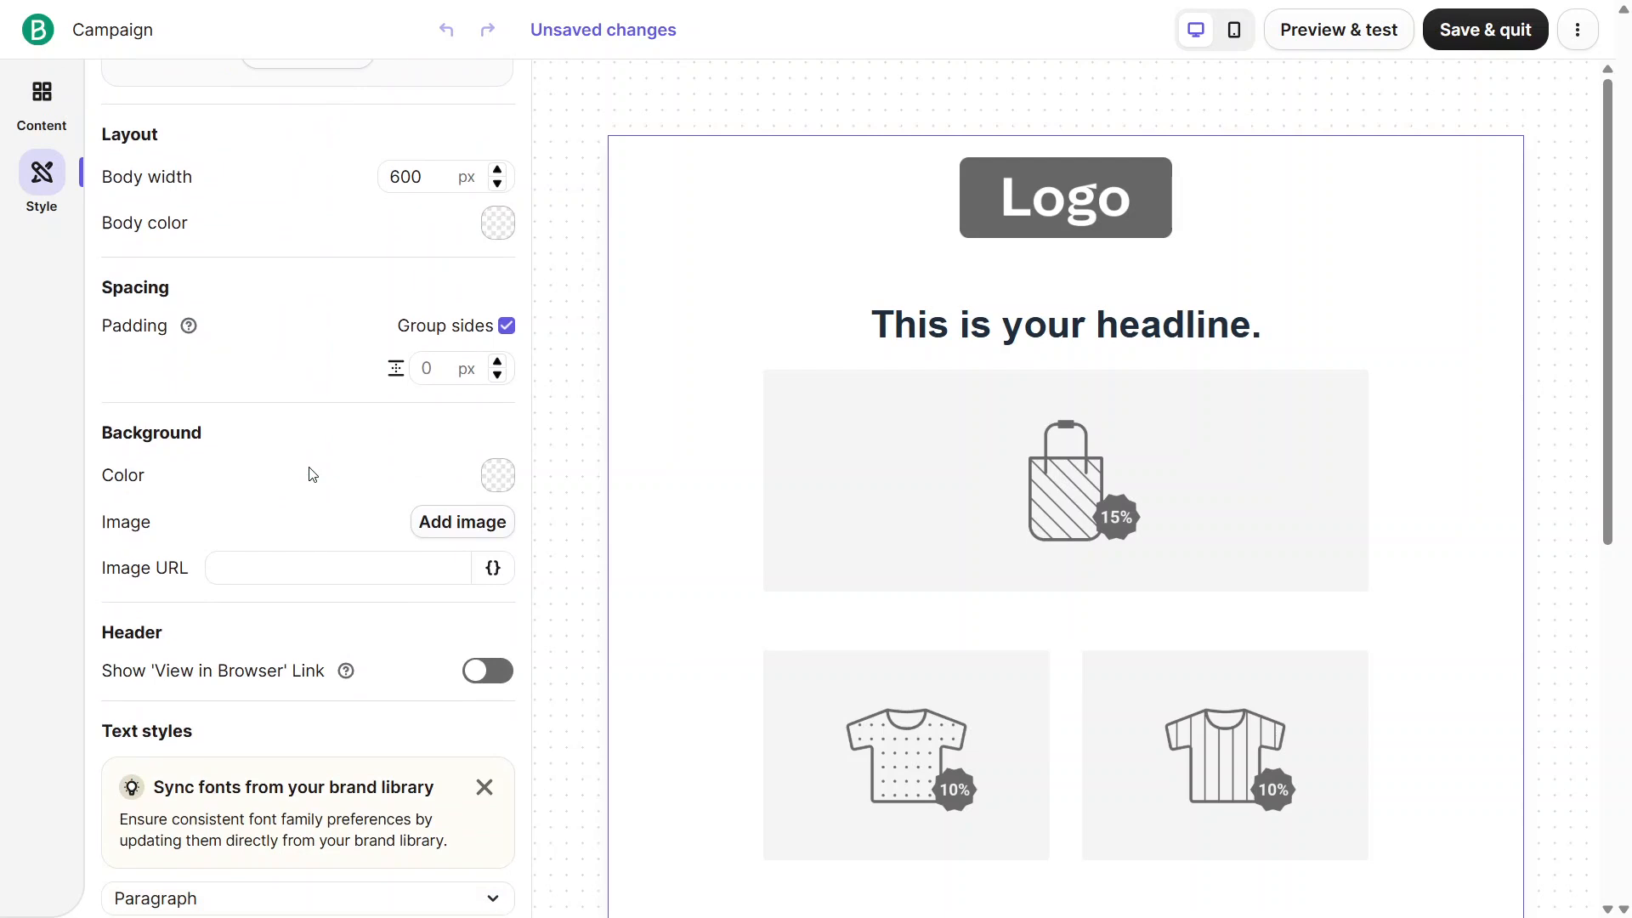
{"action": "scroll", "coordinate": [313, 474], "scroll_direction": "down", "scroll_amount": 5}
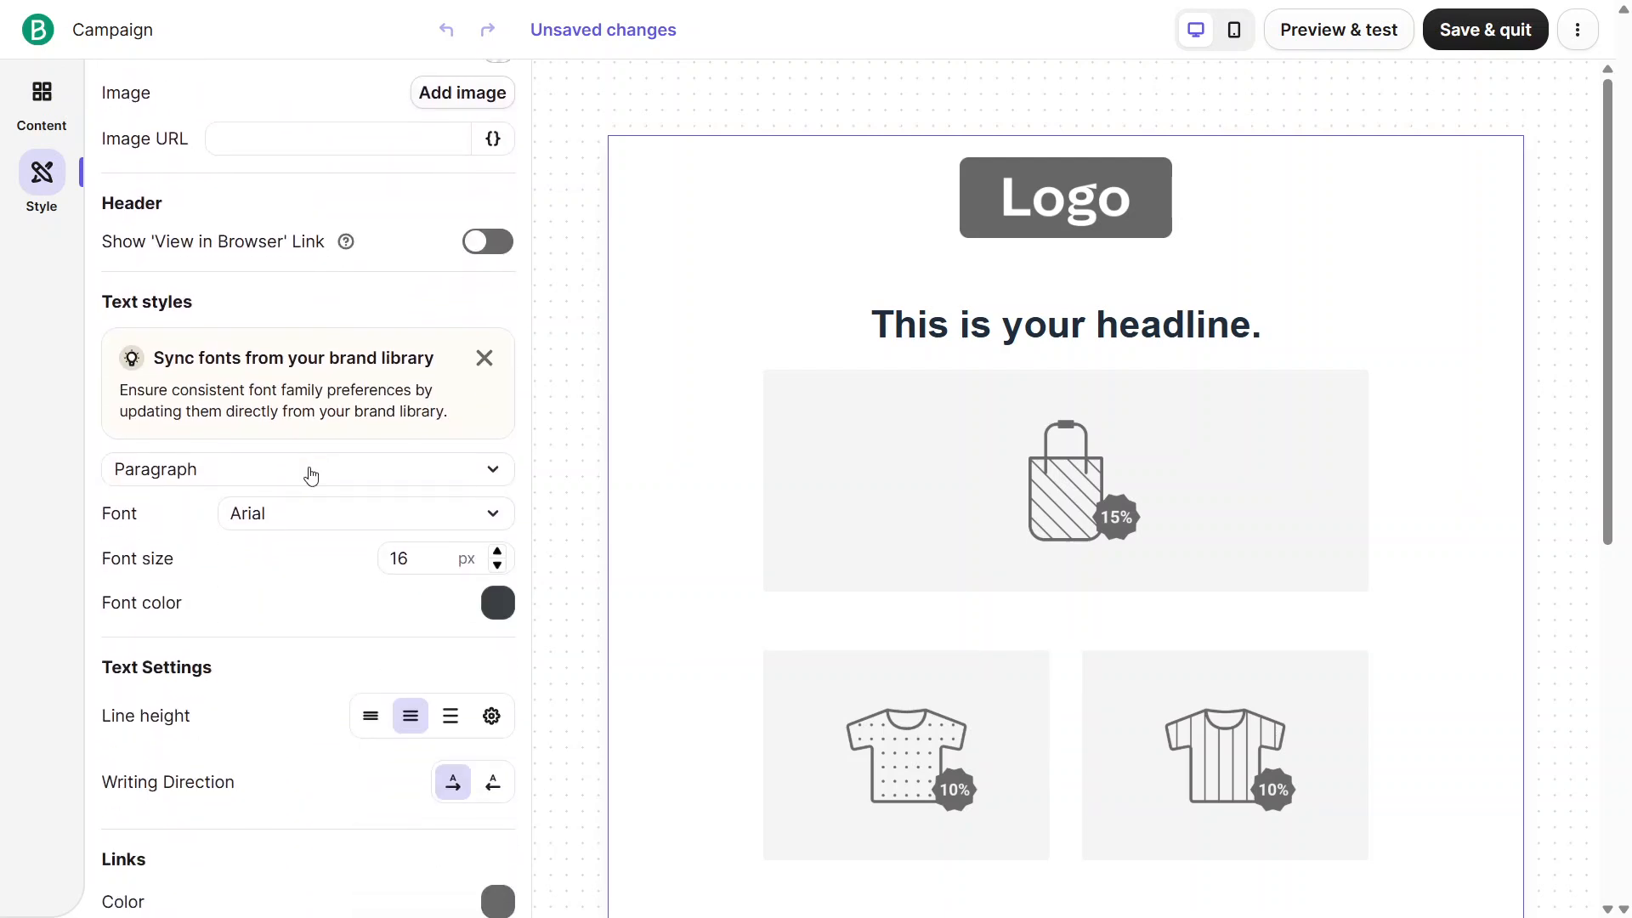
{"action": "scroll", "coordinate": [311, 475], "scroll_direction": "down", "scroll_amount": 6}
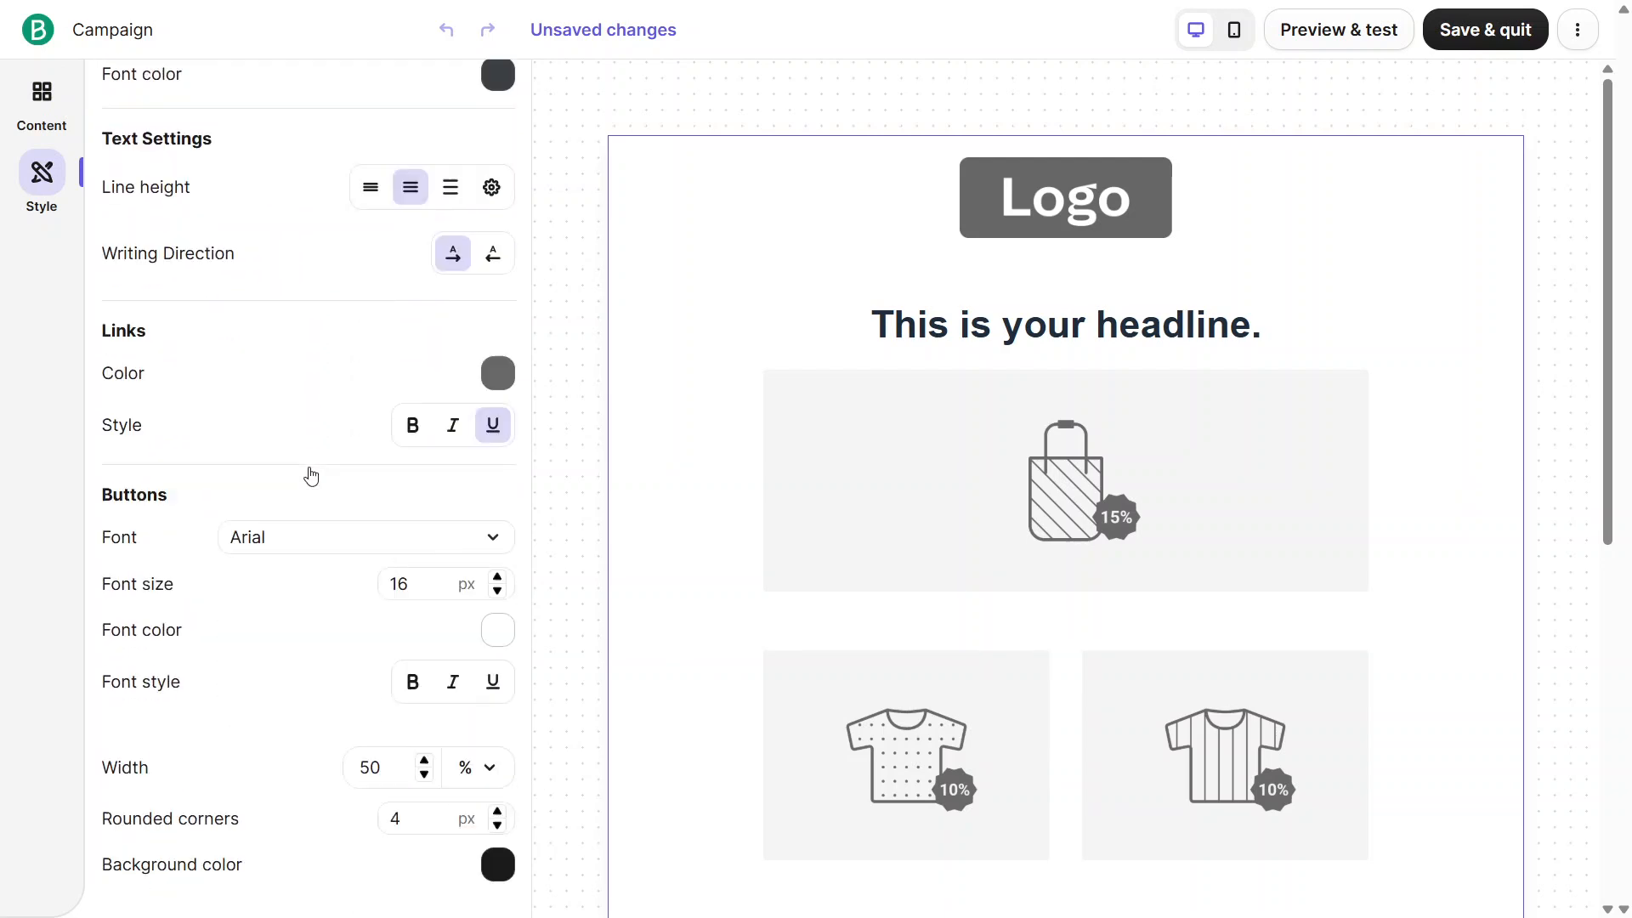
{"action": "mouse_move", "coordinate": [1031, 426]}
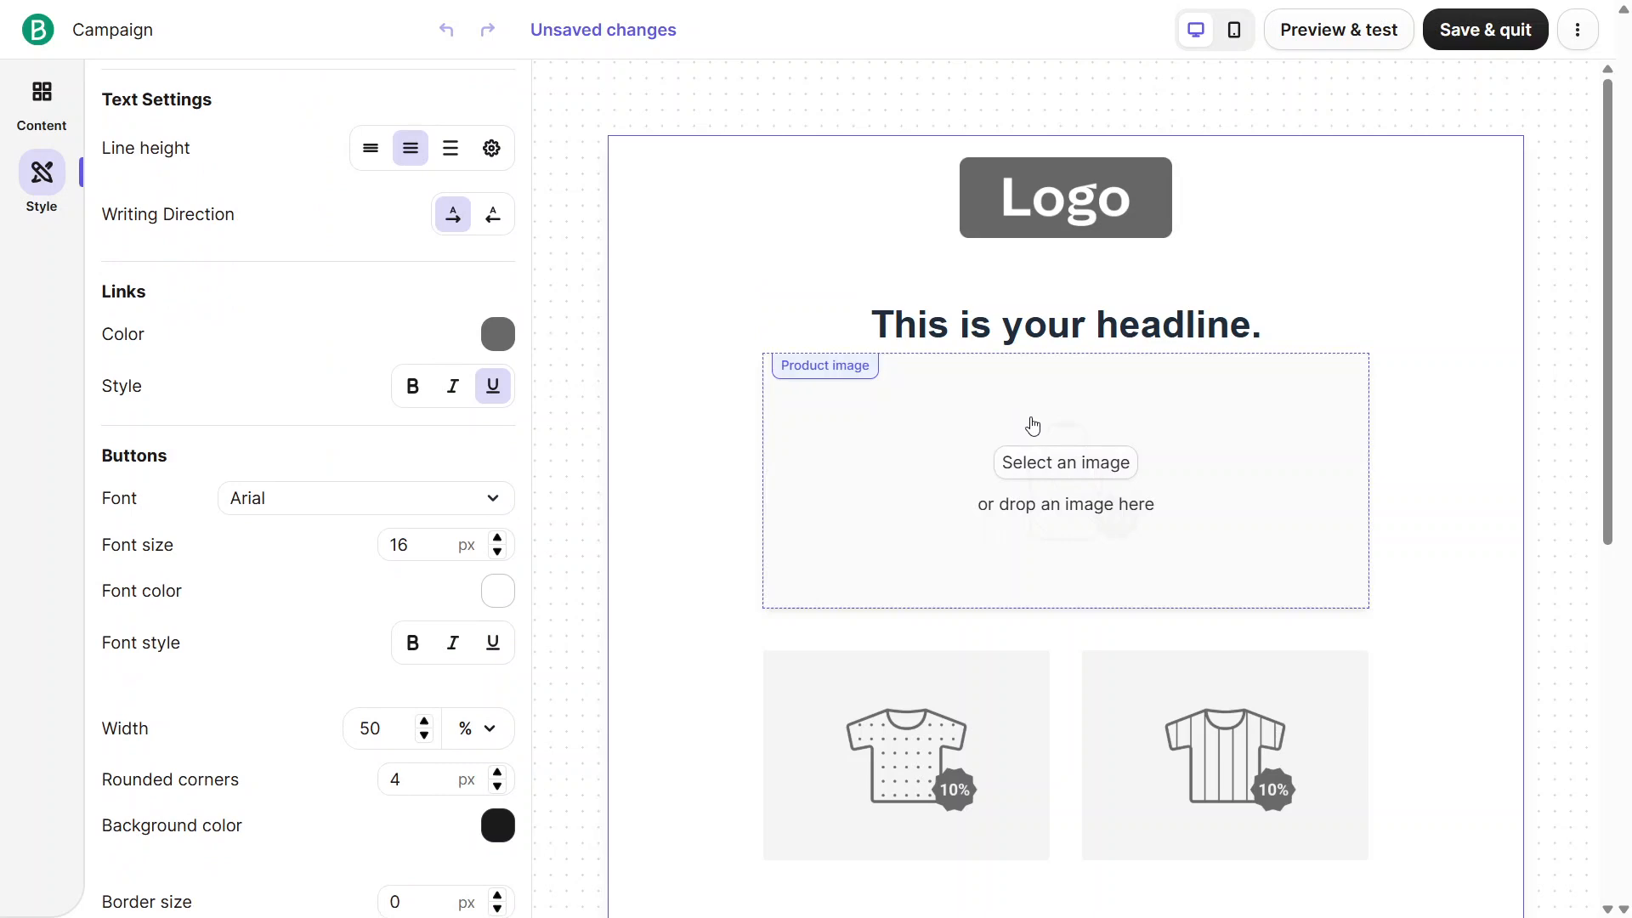
{"action": "left_click", "coordinate": [1021, 496]}
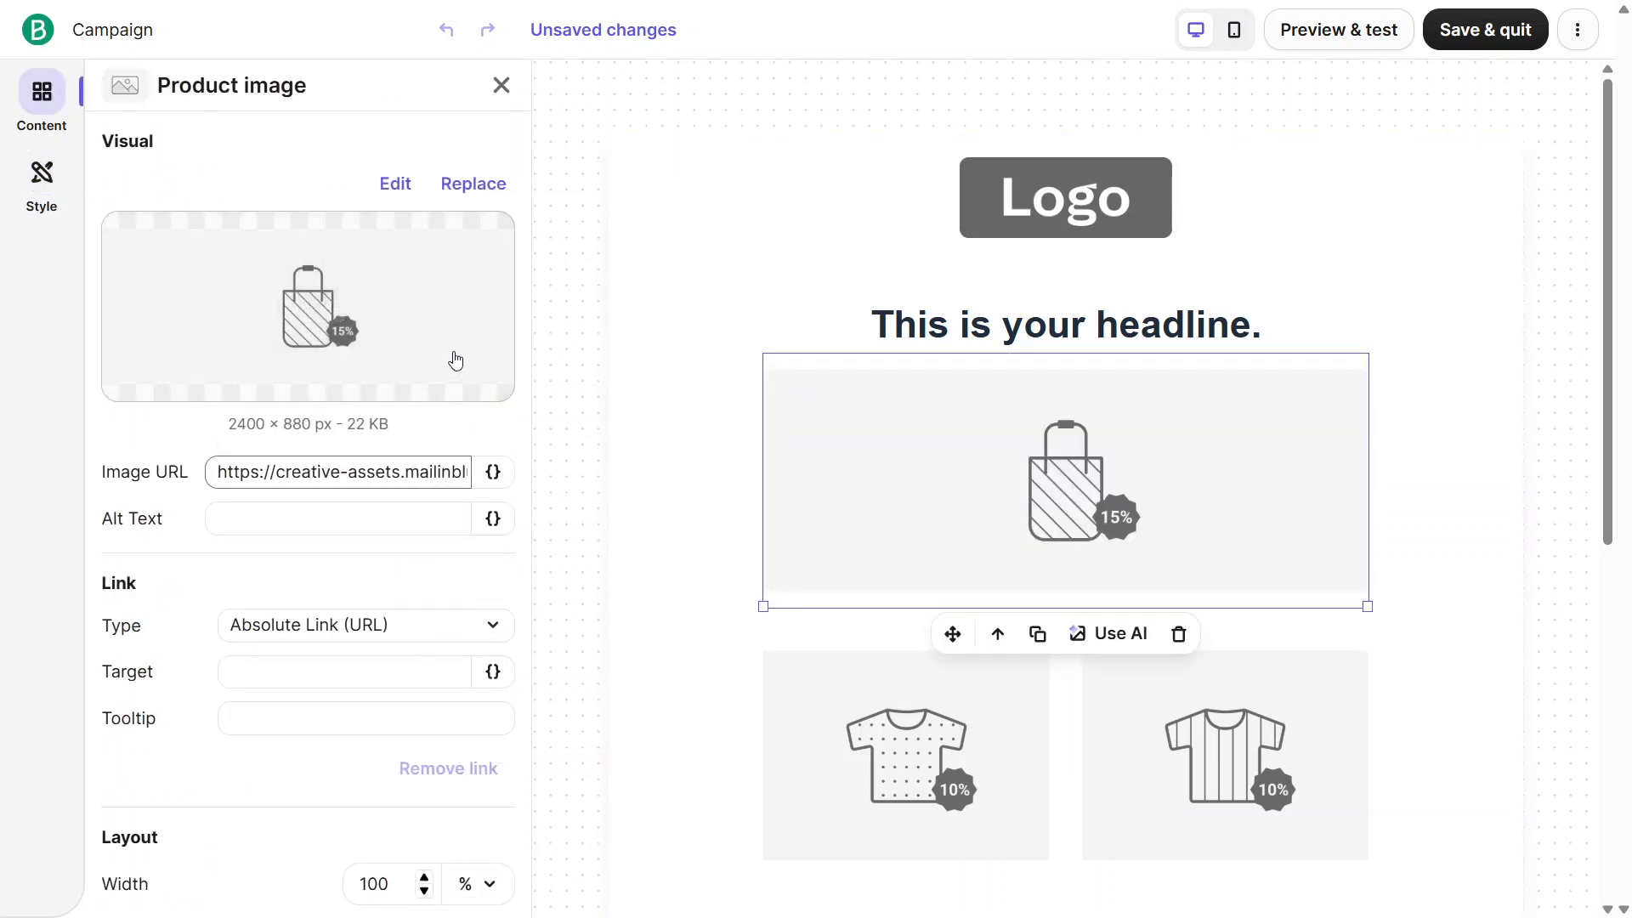
{"action": "scroll", "coordinate": [456, 360], "scroll_direction": "down", "scroll_amount": 10}
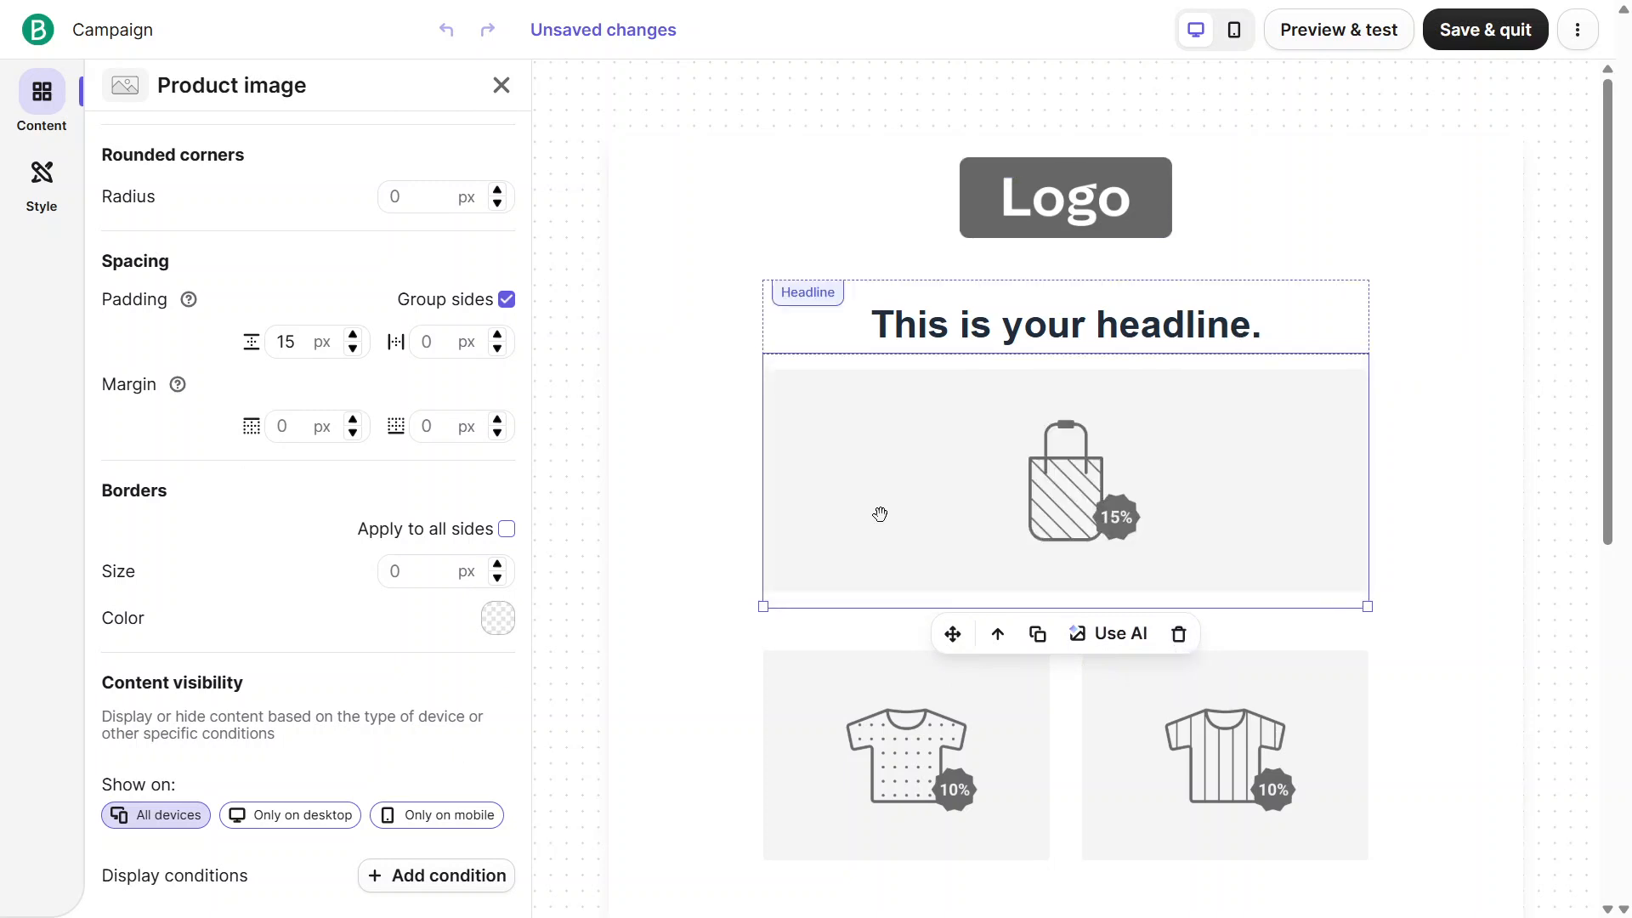
{"action": "scroll", "coordinate": [1155, 602], "scroll_direction": "down", "scroll_amount": 7}
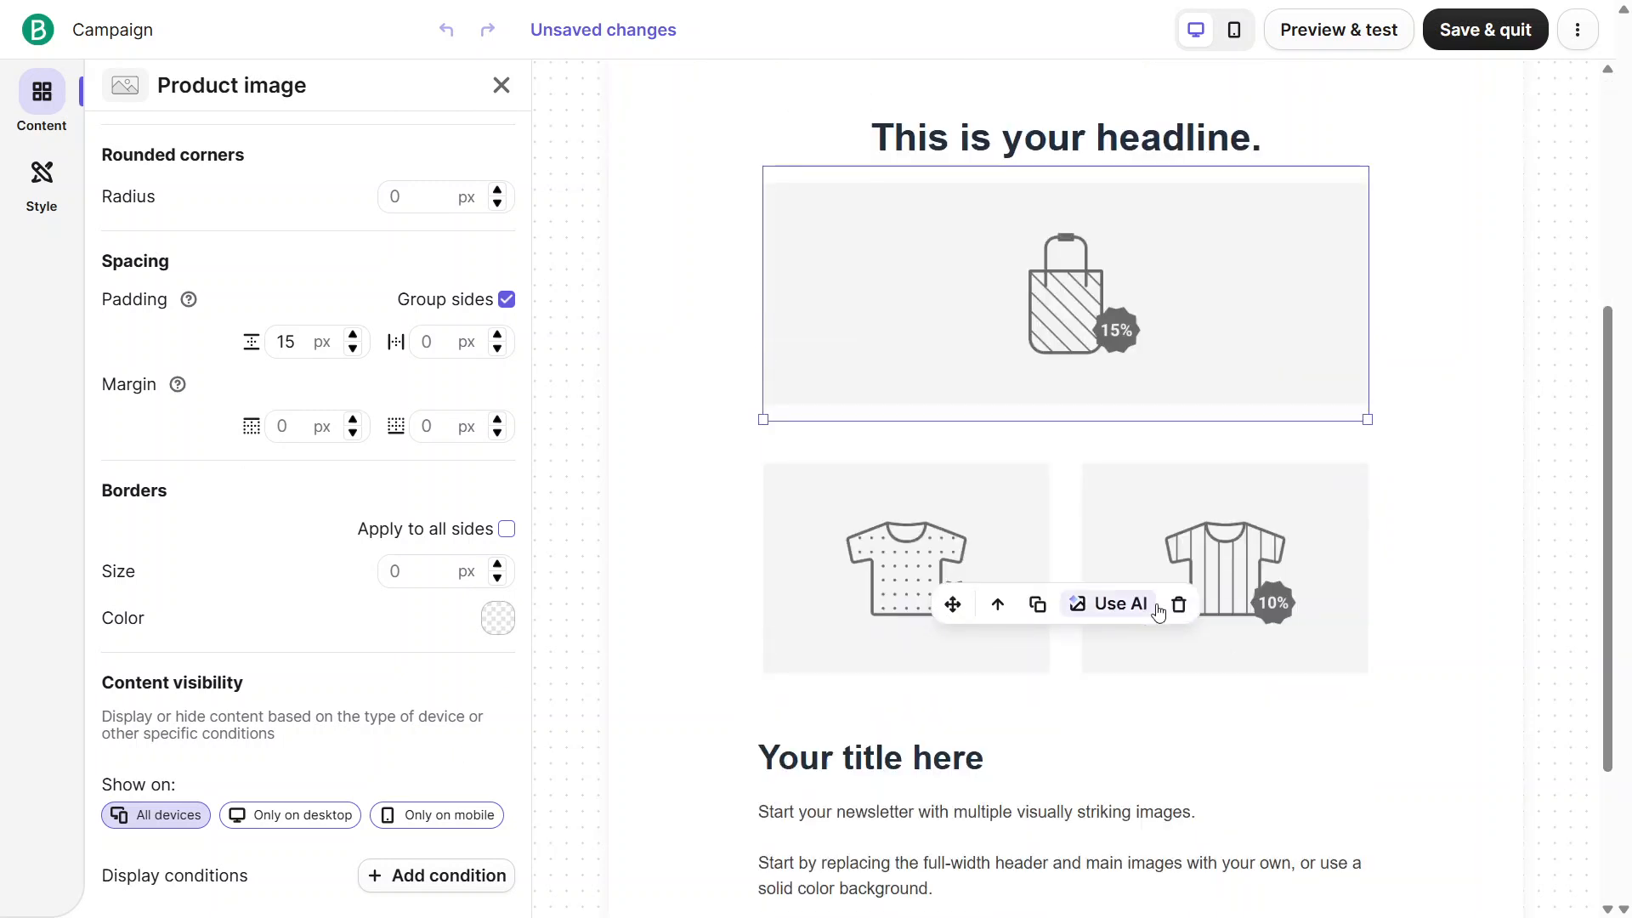
{"action": "scroll", "coordinate": [1156, 602], "scroll_direction": "up", "scroll_amount": 6}
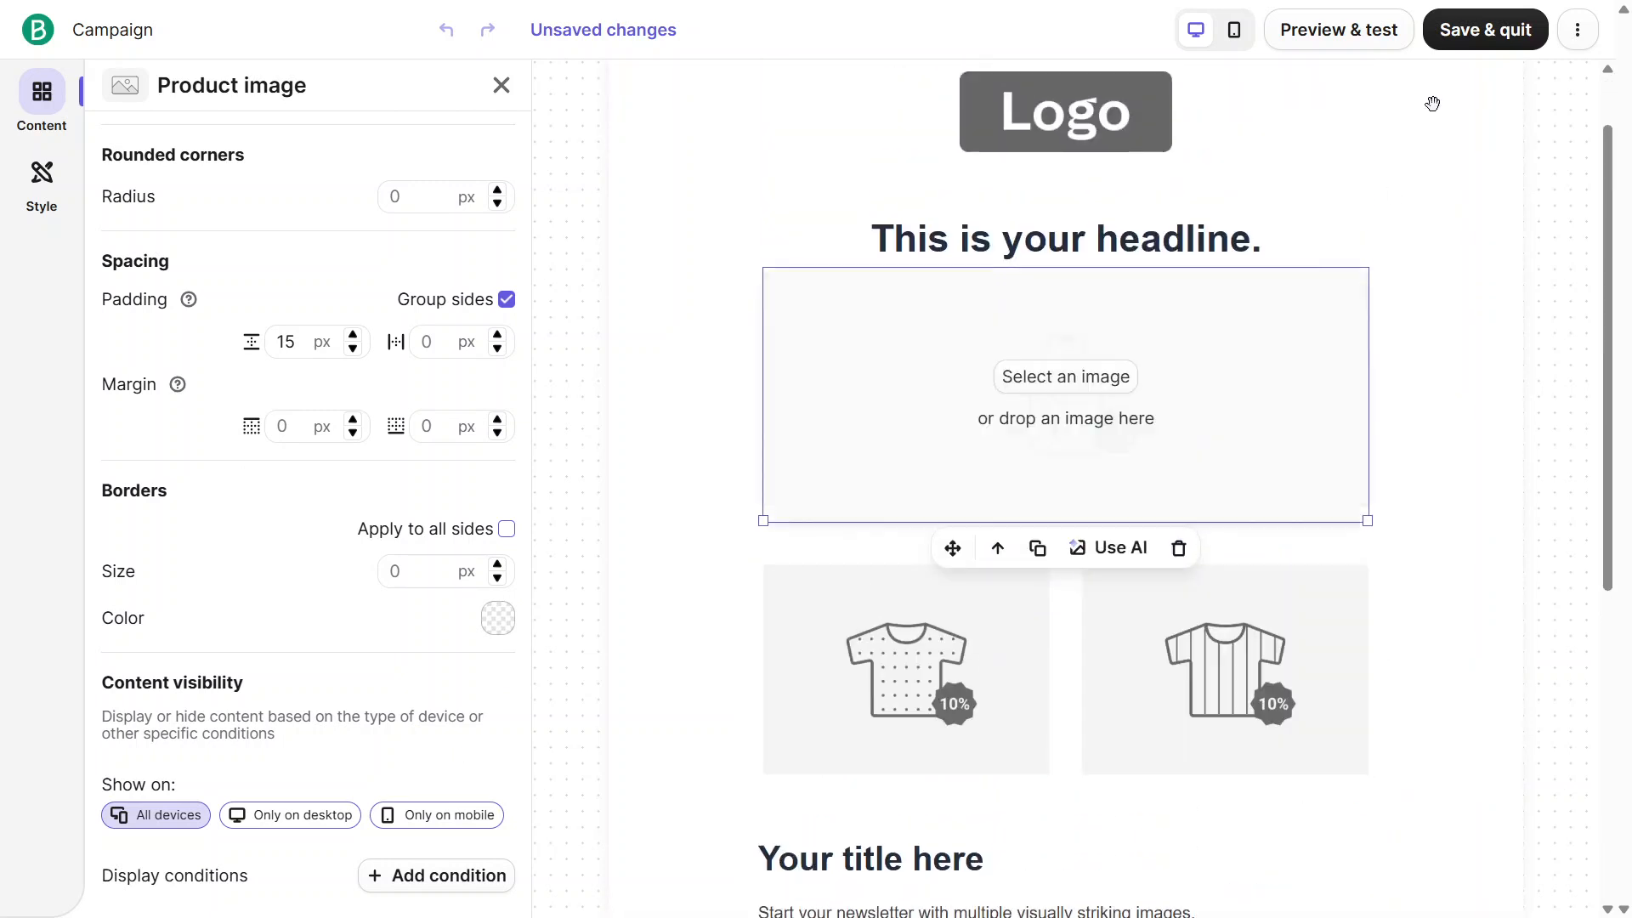
Save the email design and return to the campaign setup, going down to its additional settings
{"action": "left_click", "coordinate": [1468, 27]}
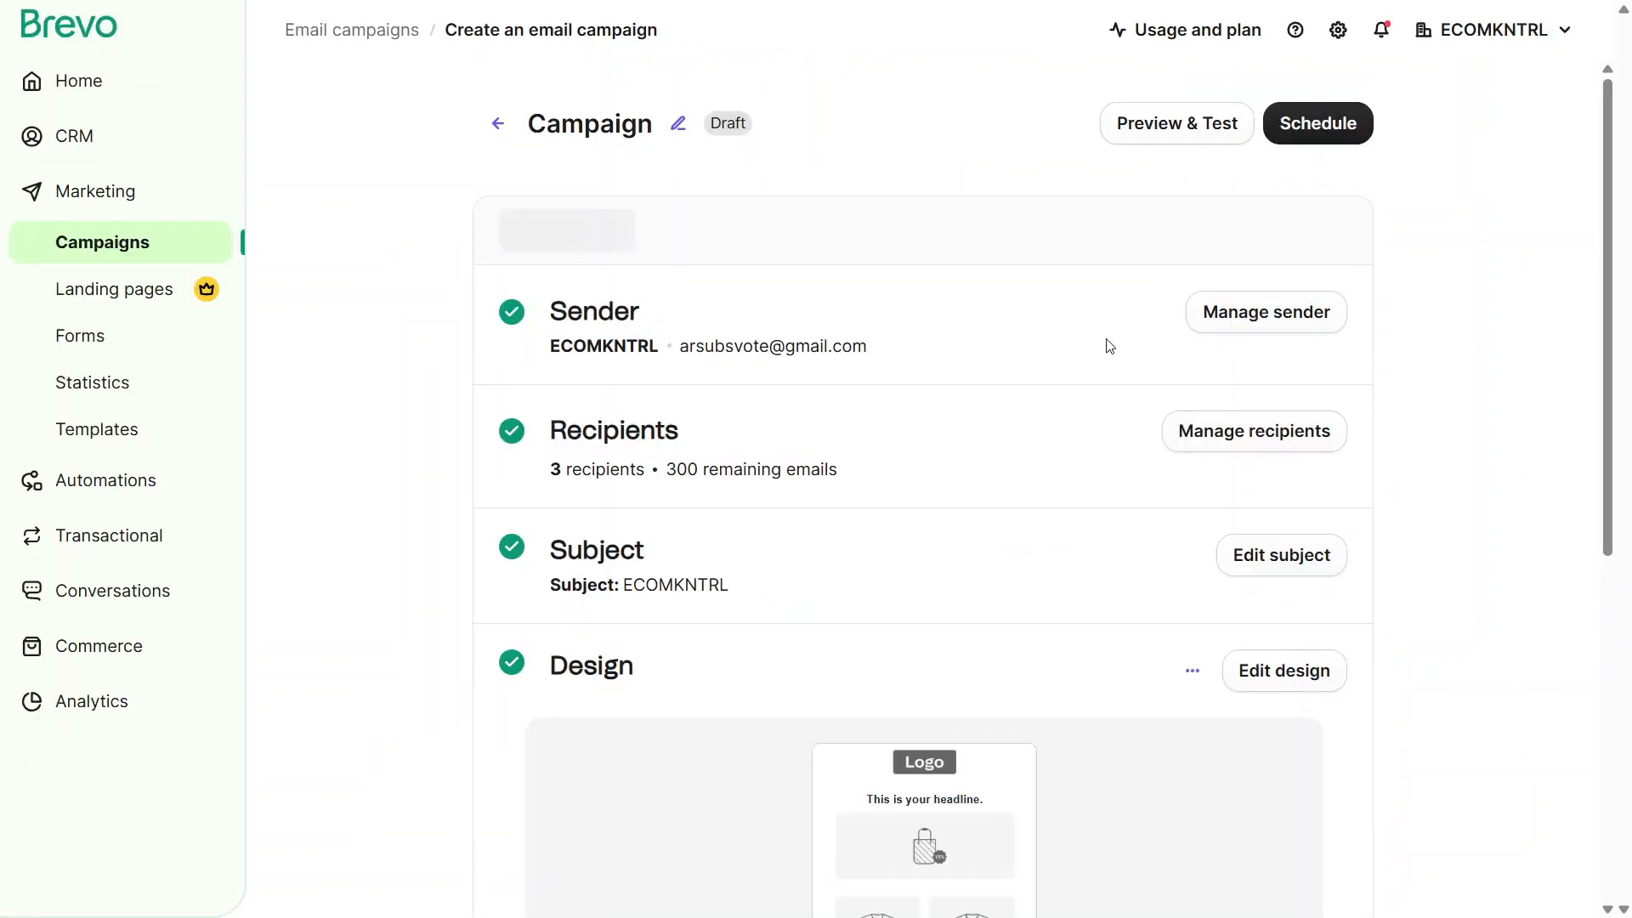
{"action": "scroll", "coordinate": [1110, 346], "scroll_direction": "down", "scroll_amount": 6}
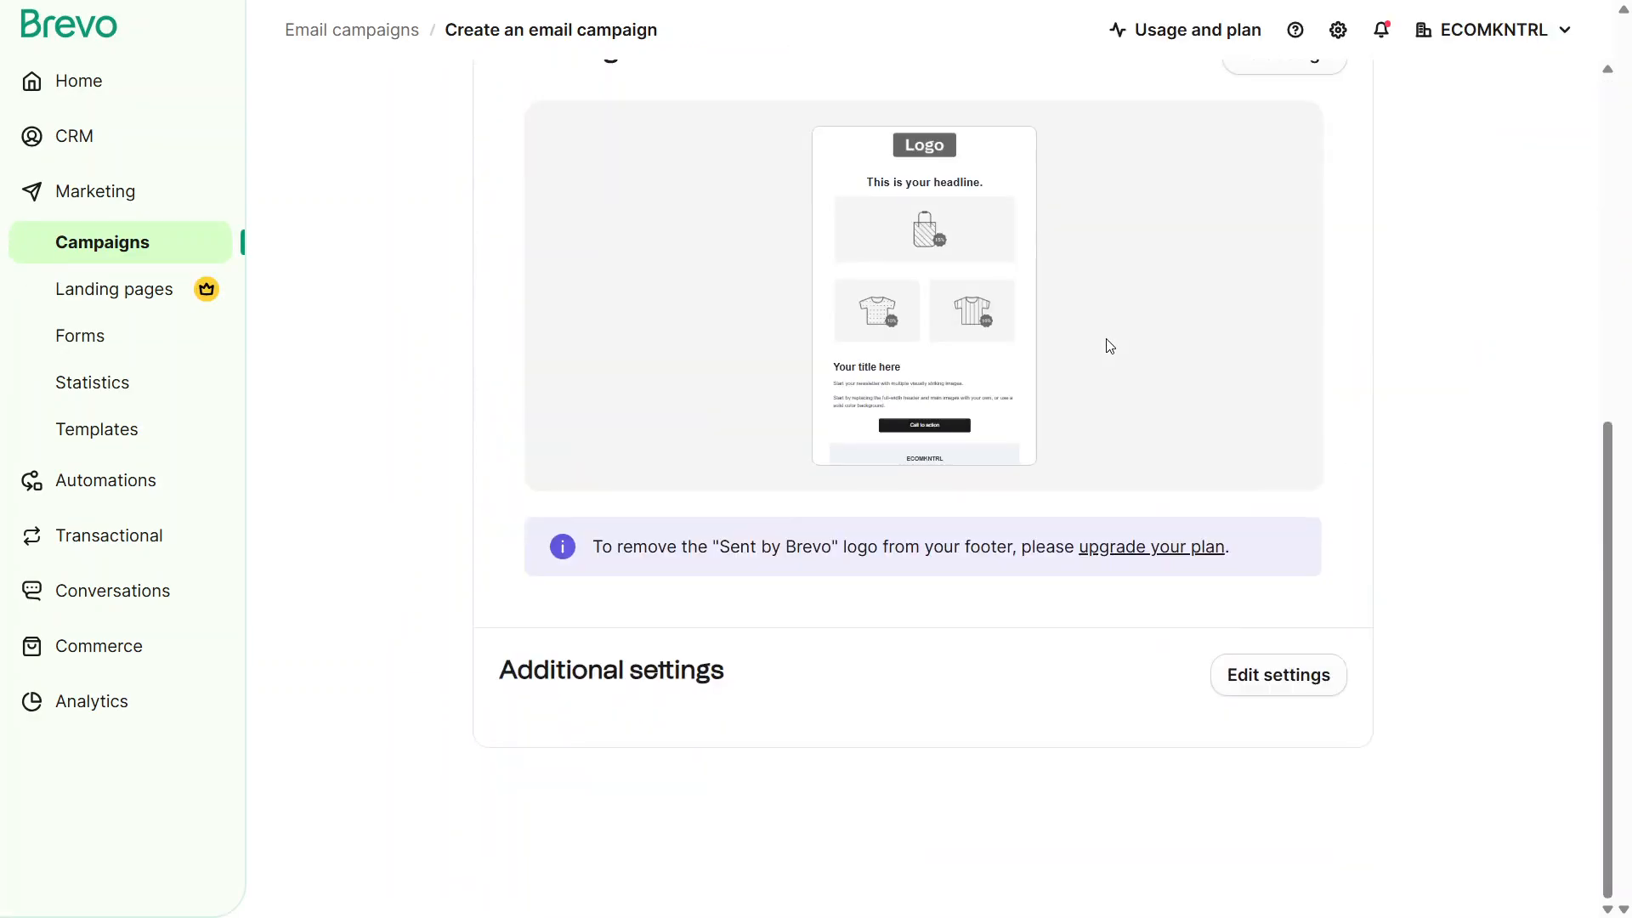
Review the campaign's additional settings for personalization, sending and tracking, subscription and design, and close them without saving
{"action": "left_click", "coordinate": [1293, 686]}
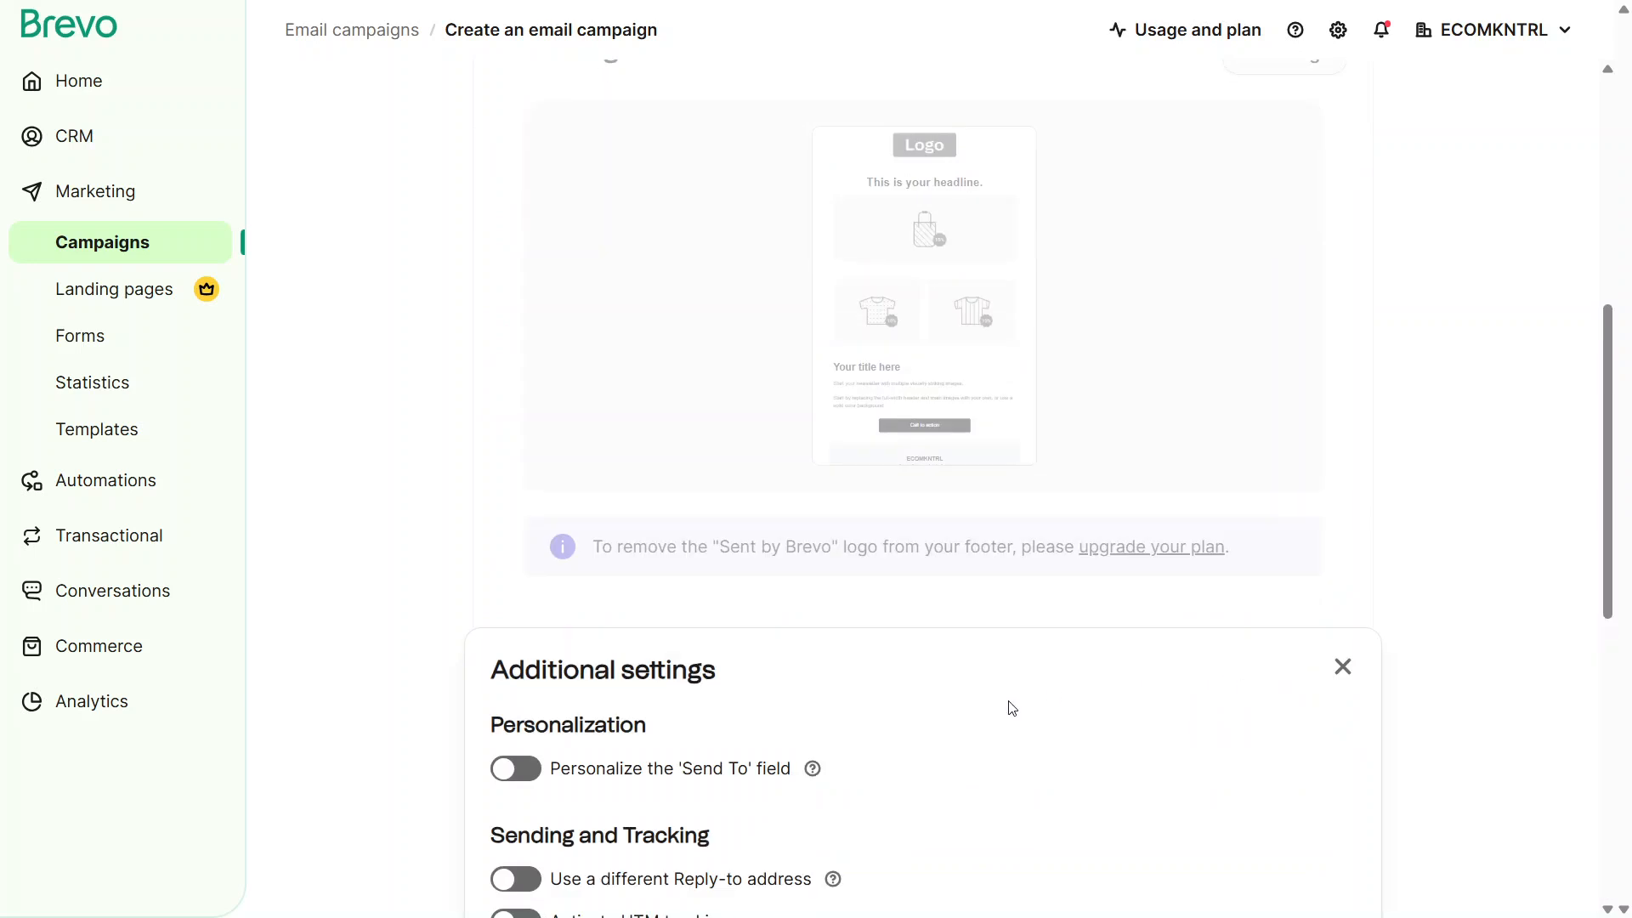
{"action": "scroll", "coordinate": [1011, 708], "scroll_direction": "down", "scroll_amount": 5}
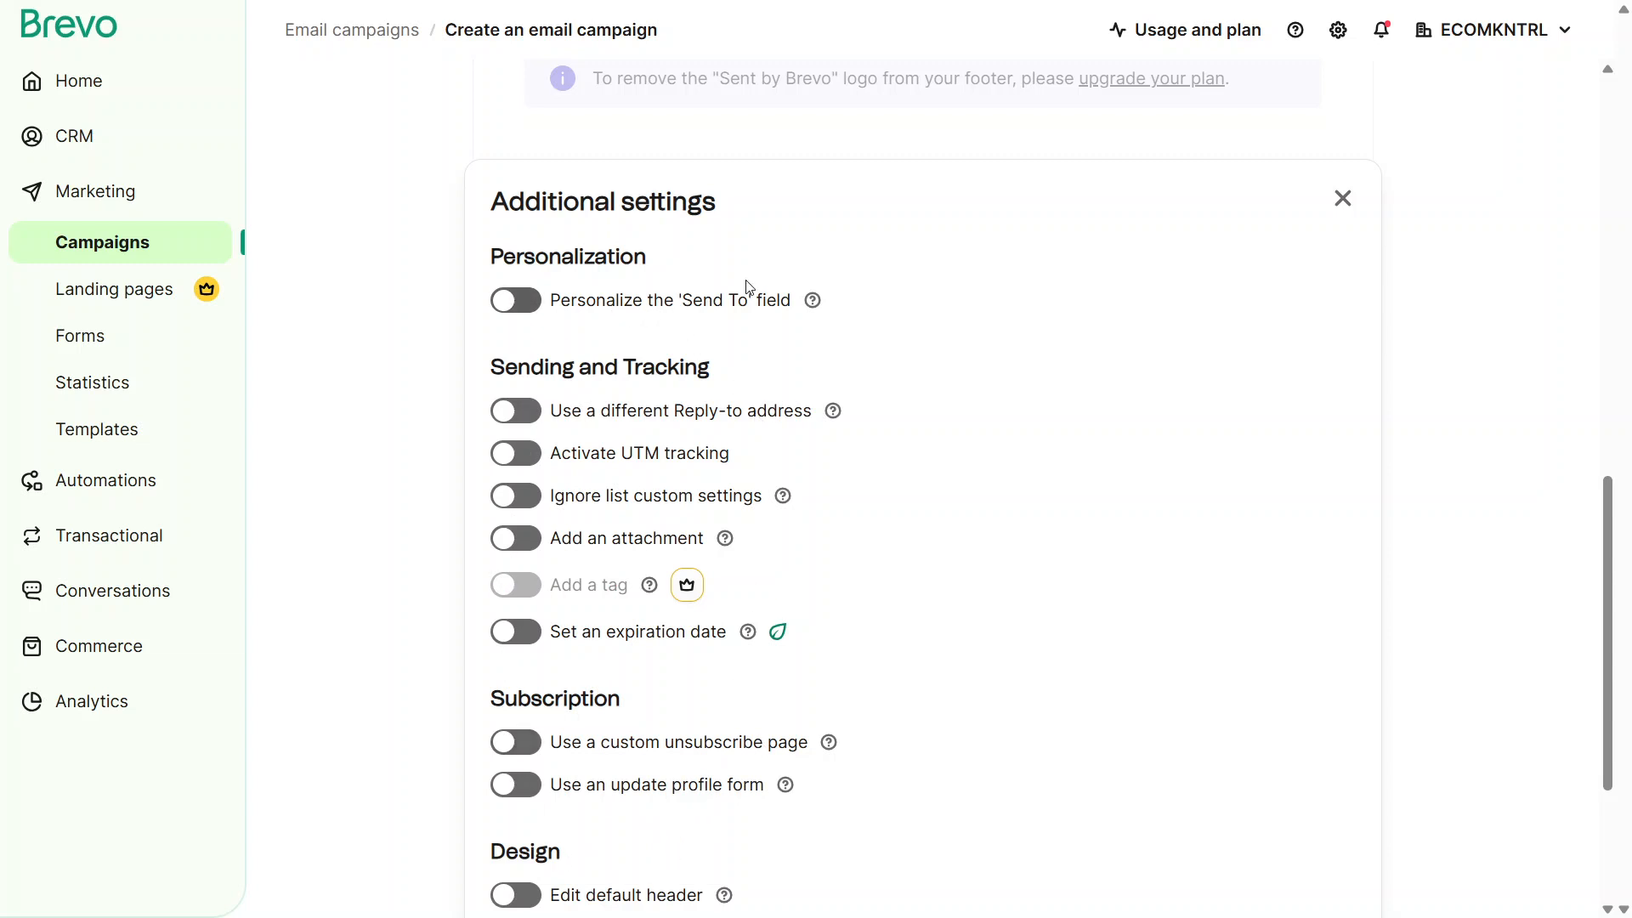
{"action": "scroll", "coordinate": [747, 285], "scroll_direction": "down", "scroll_amount": 2}
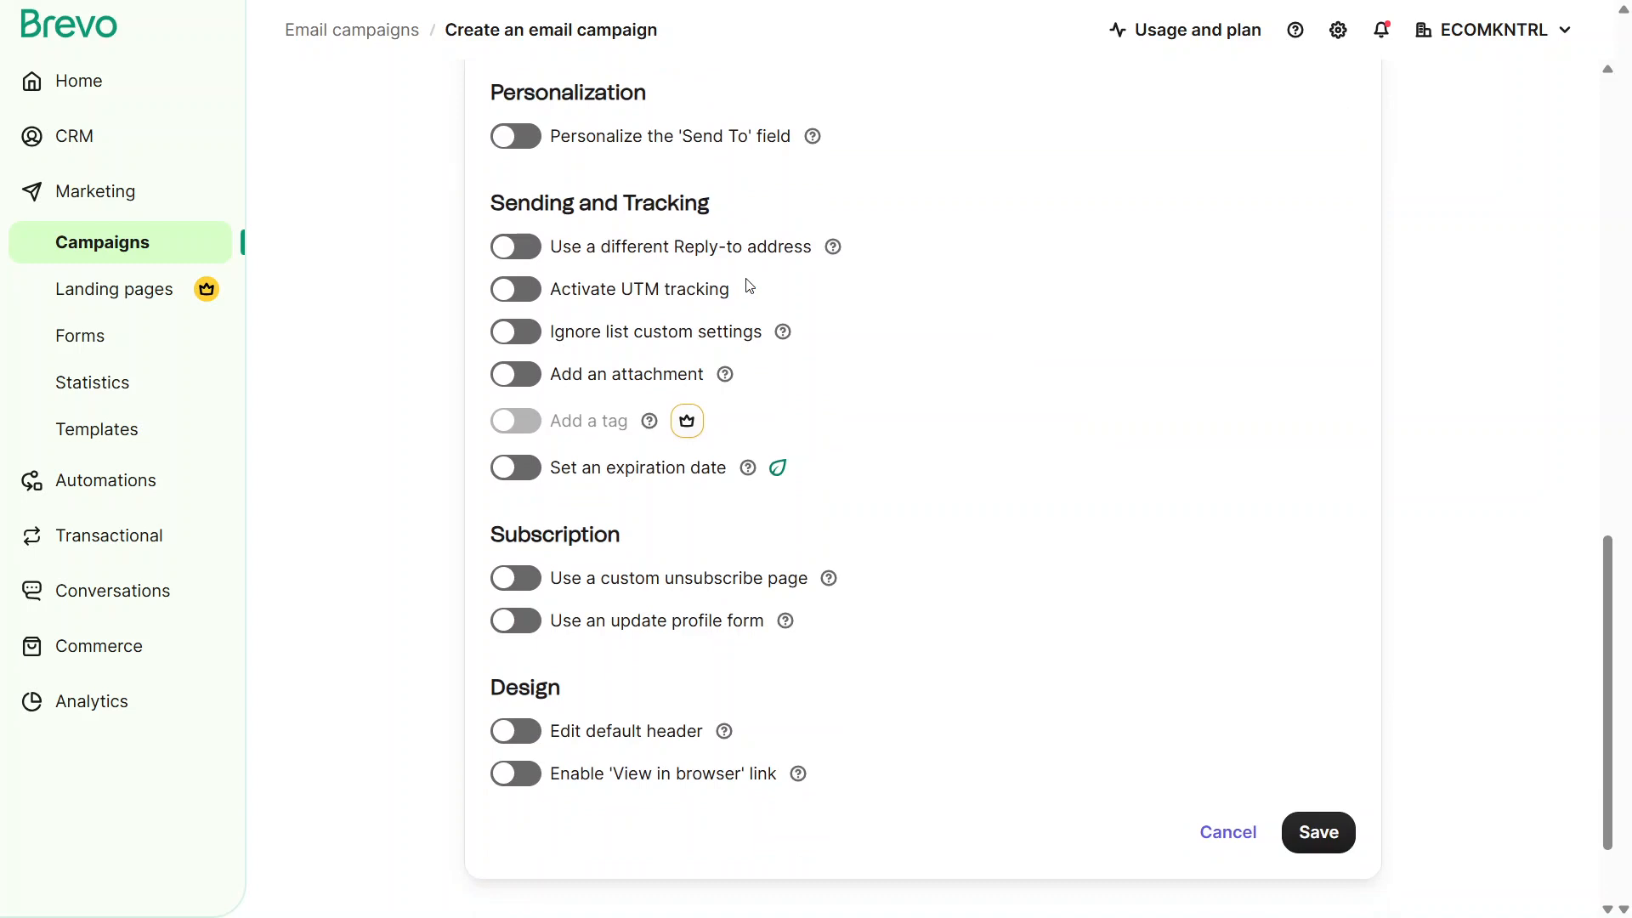
{"action": "left_click", "coordinate": [1214, 848]}
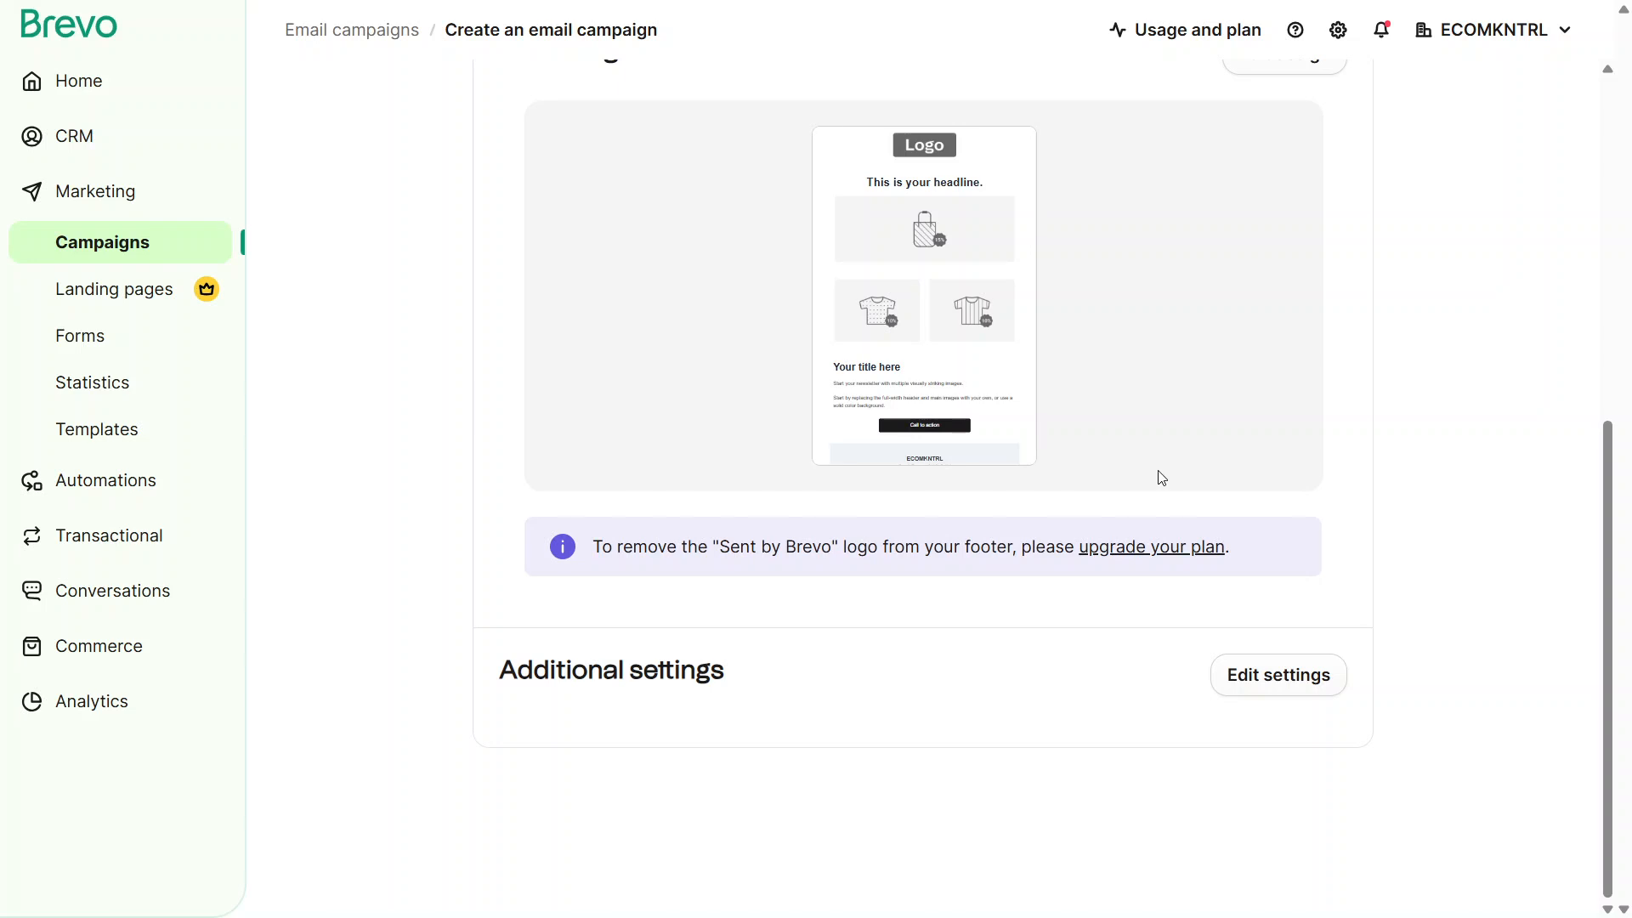
Bring up the campaign's scheduling options and choose Schedule for later as the sending time
{"action": "scroll", "coordinate": [1162, 477], "scroll_direction": "up", "scroll_amount": 2}
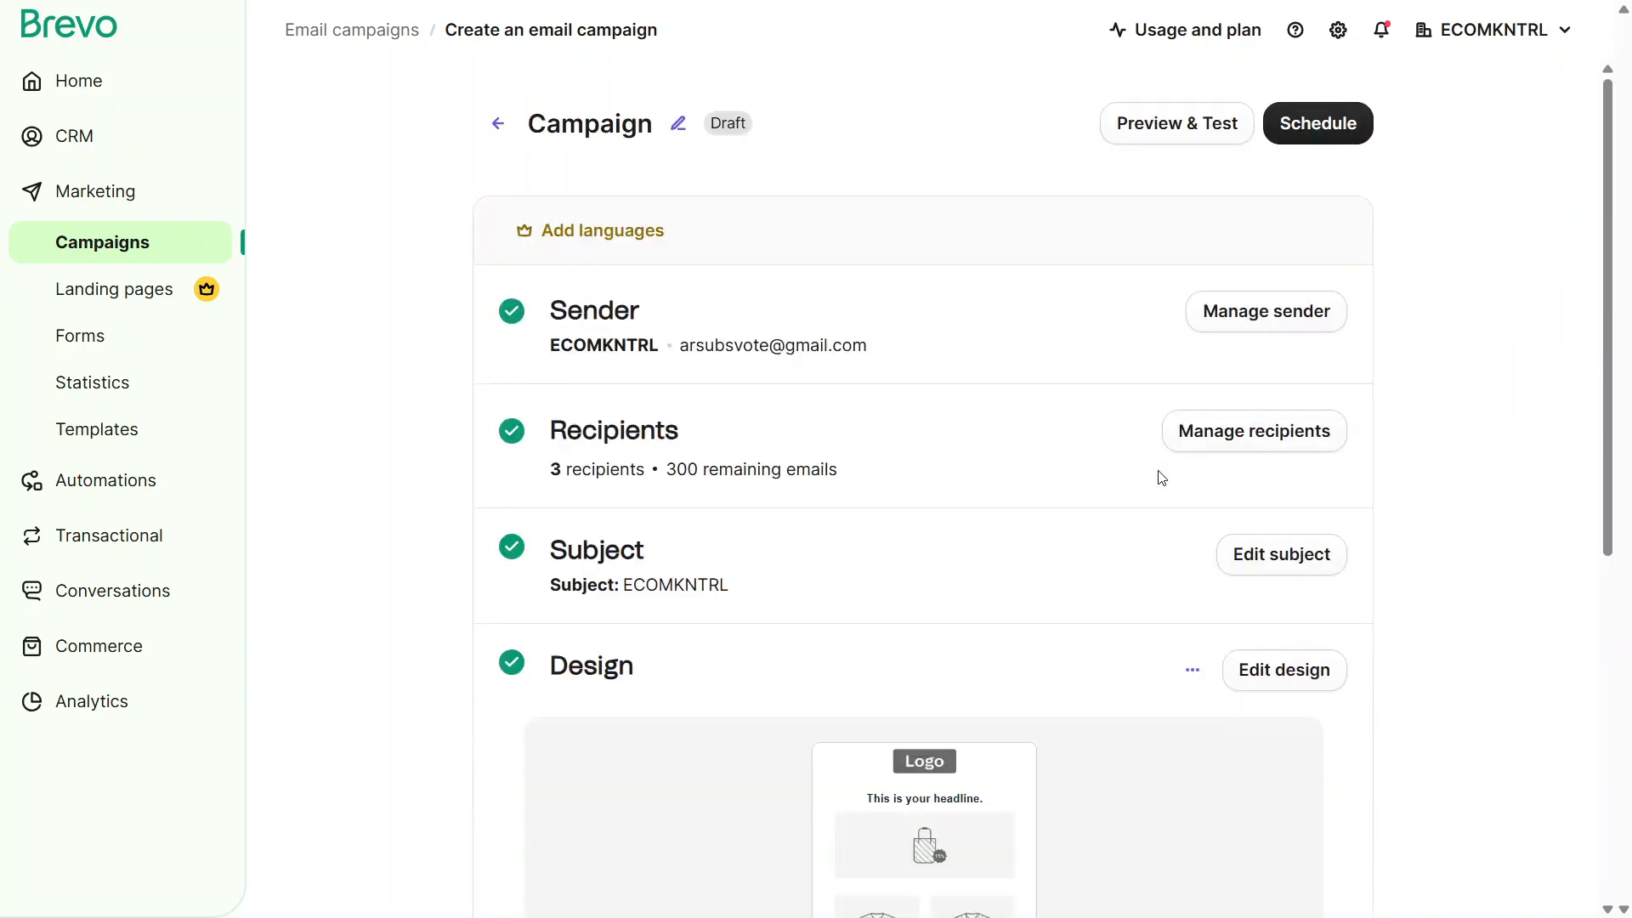
{"action": "left_click", "coordinate": [1362, 124]}
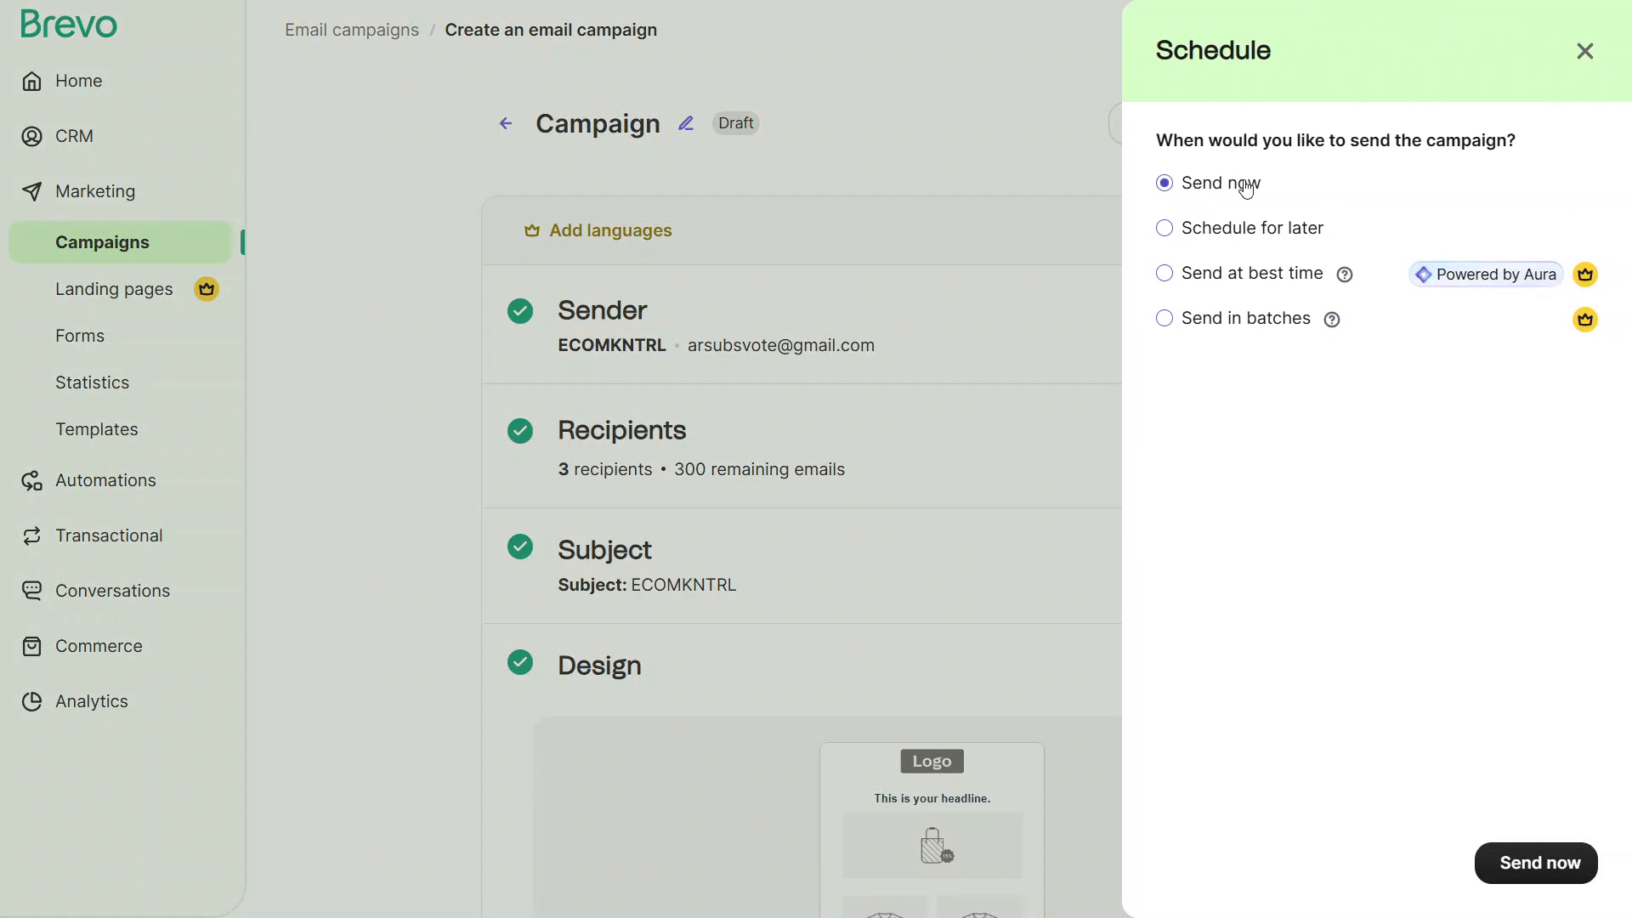
{"action": "left_click", "coordinate": [1261, 233]}
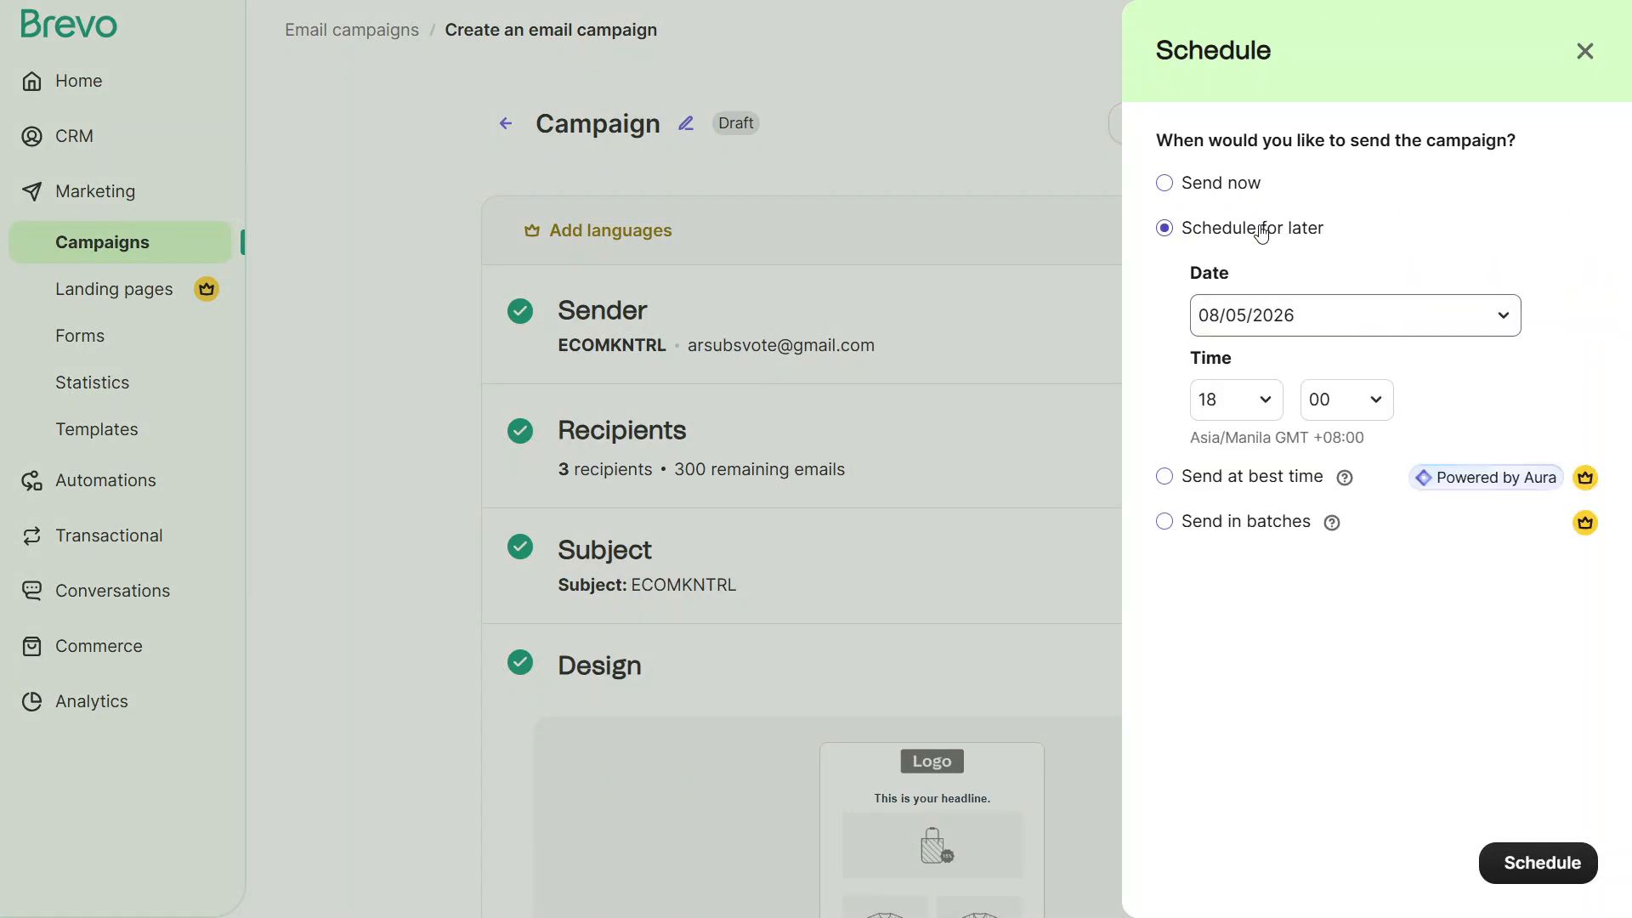